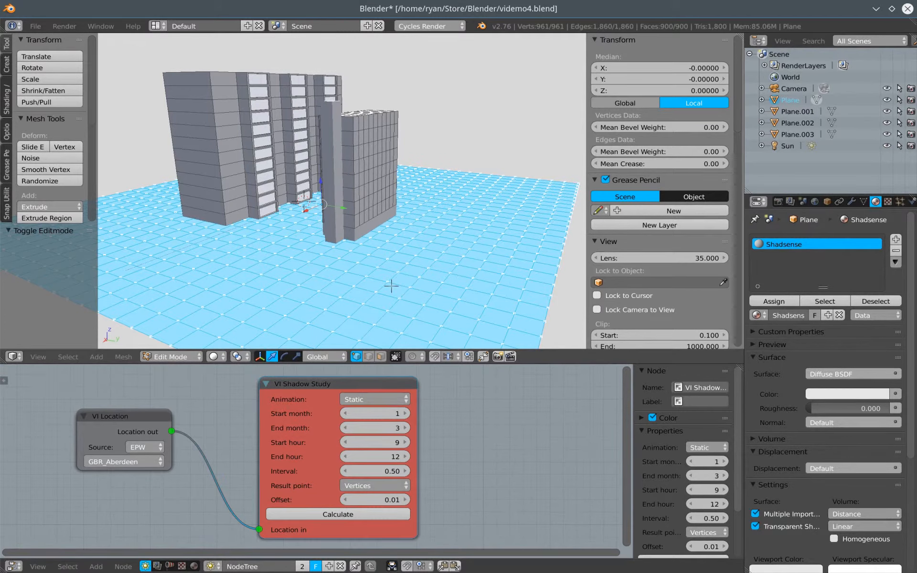
Return the ground plane to Object Mode and calculate the VI Shadow Study.
scroll(415, 292, down, 2)
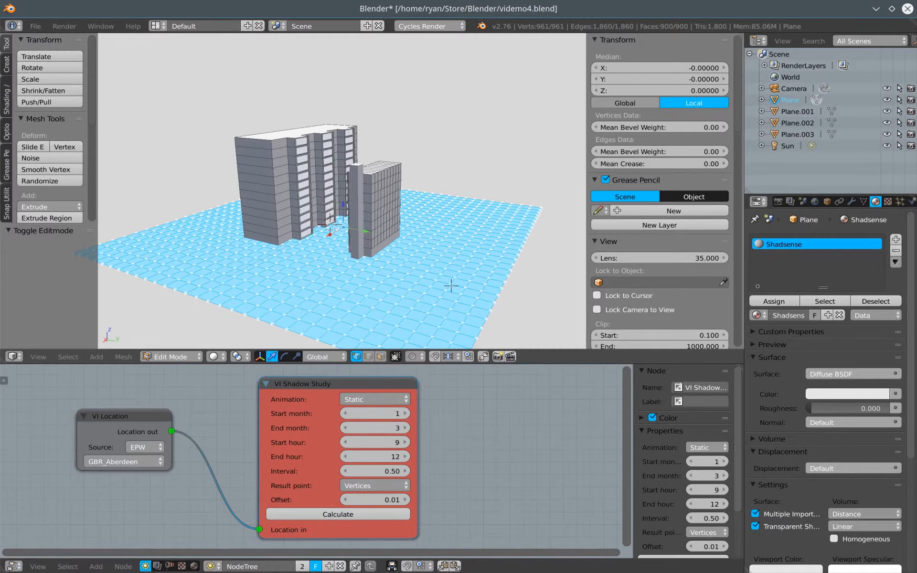
key(Tab)
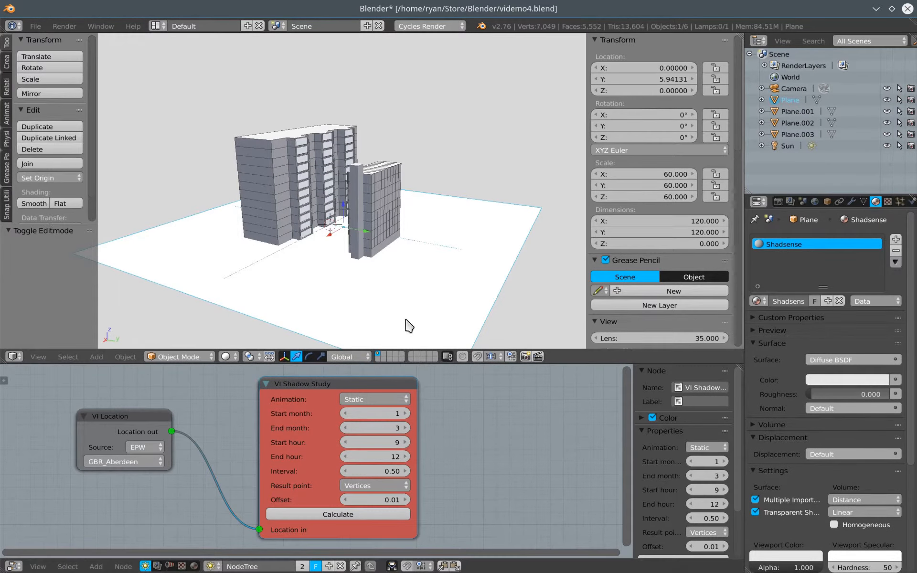
key(Tab)
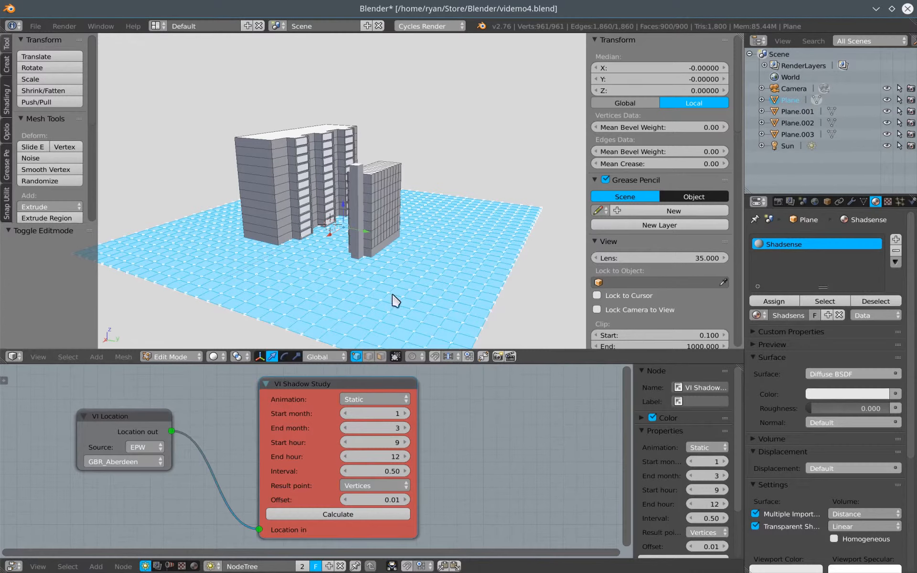
key(Tab)
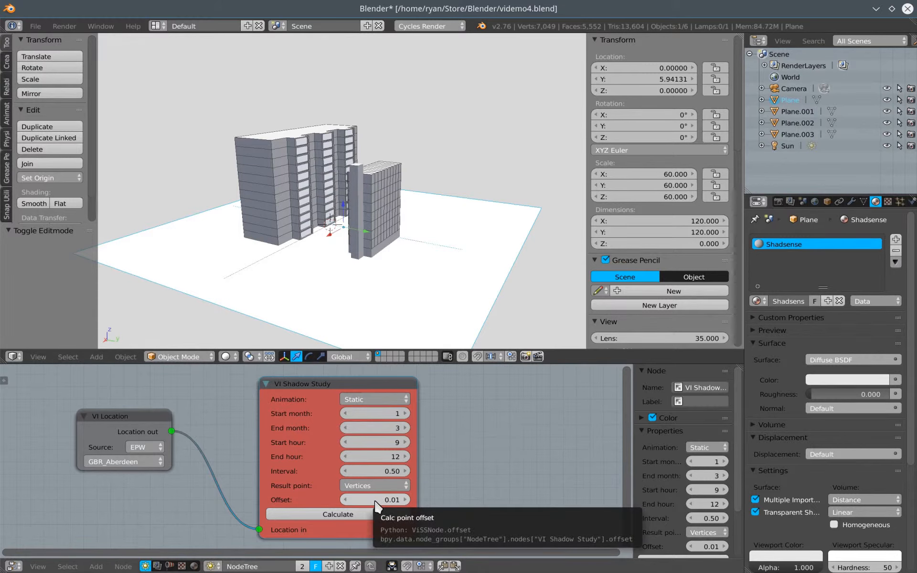
middle_drag(463, 477, 462, 449)
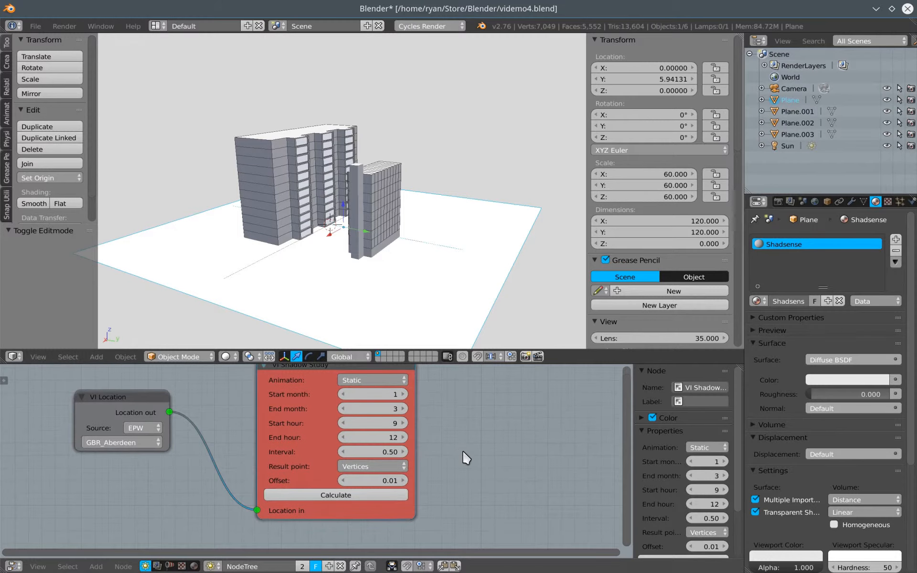
click(344, 496)
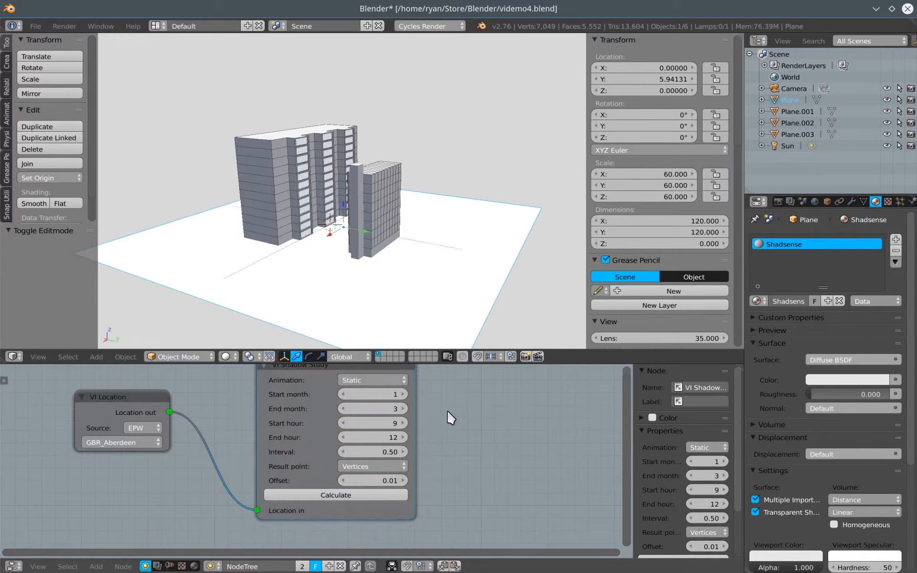
Enable the VI 3D display option and display the shadow results on the ground plane.
middle_drag(488, 260, 435, 264)
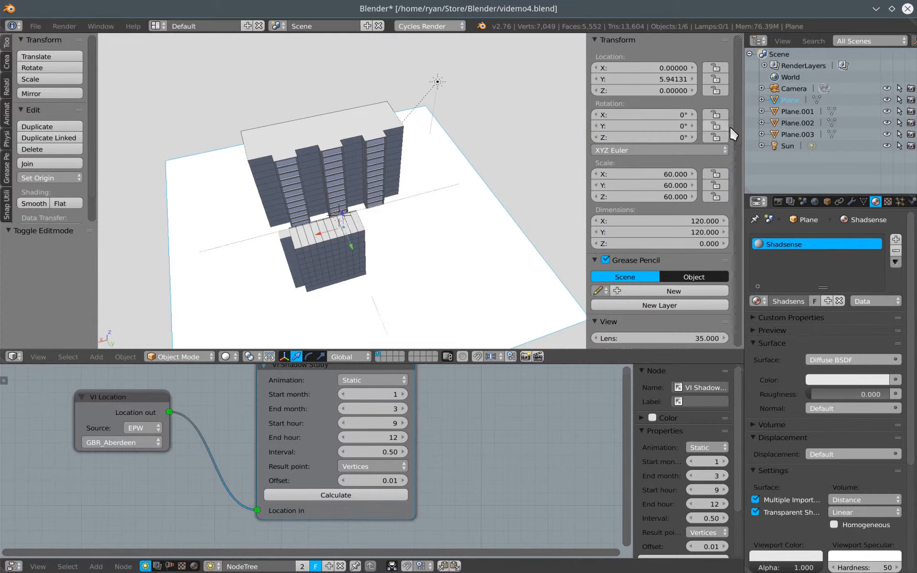
drag(738, 121, 746, 329)
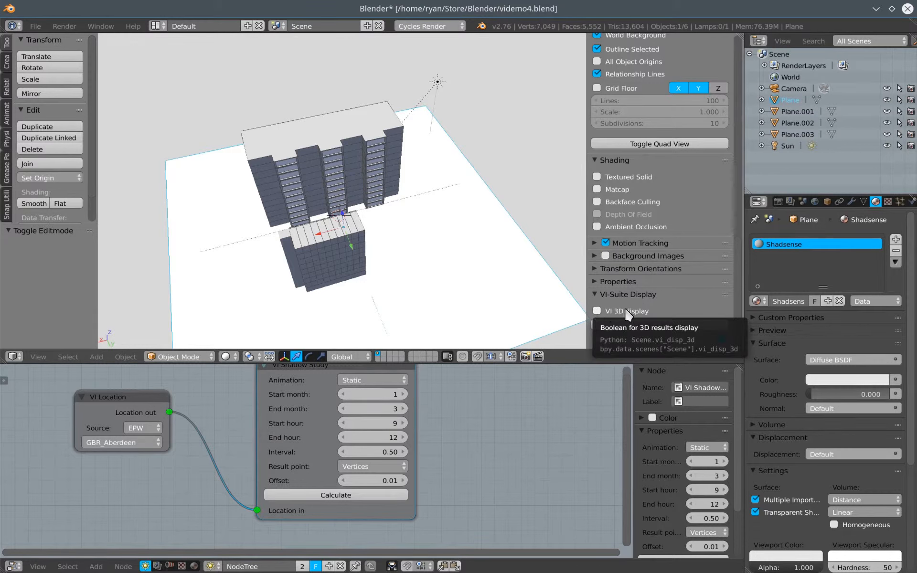
middle_drag(411, 280, 404, 262)
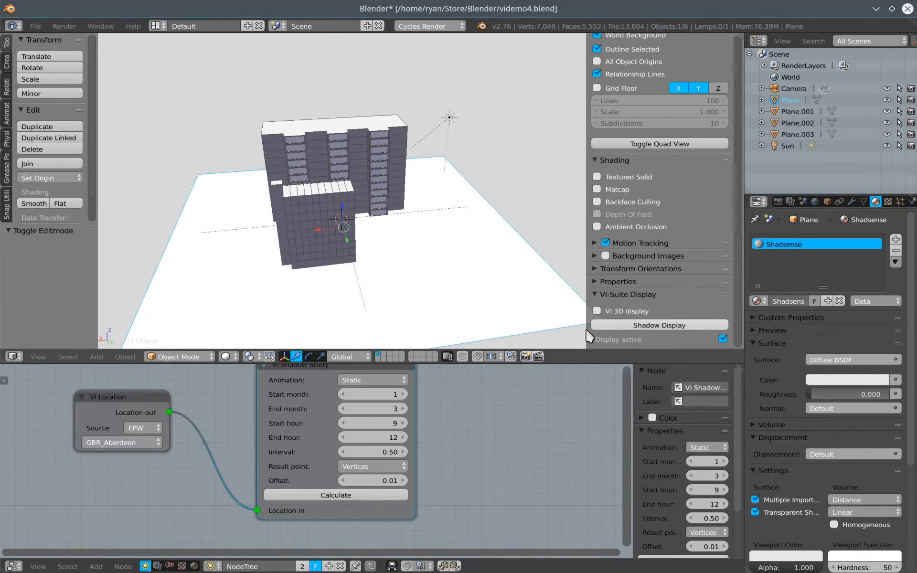
click(597, 311)
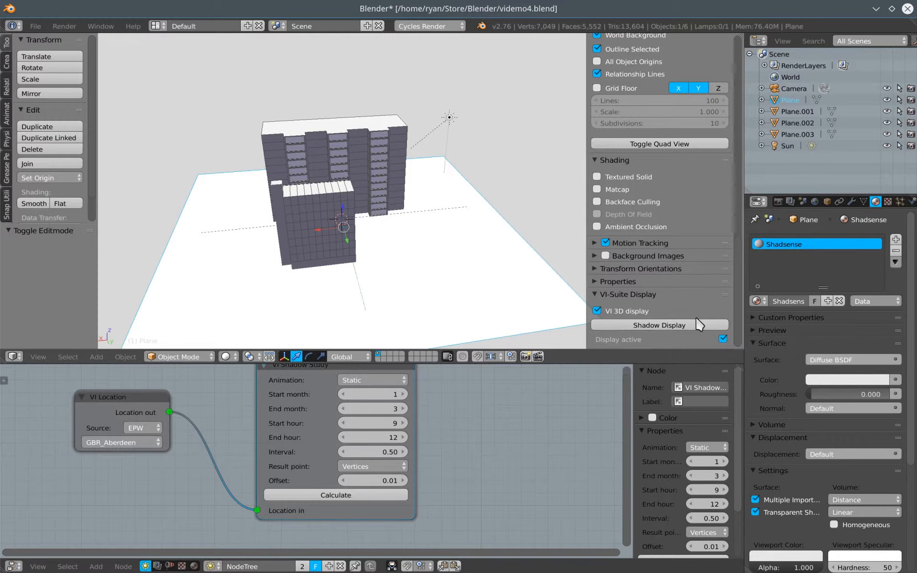
click(665, 323)
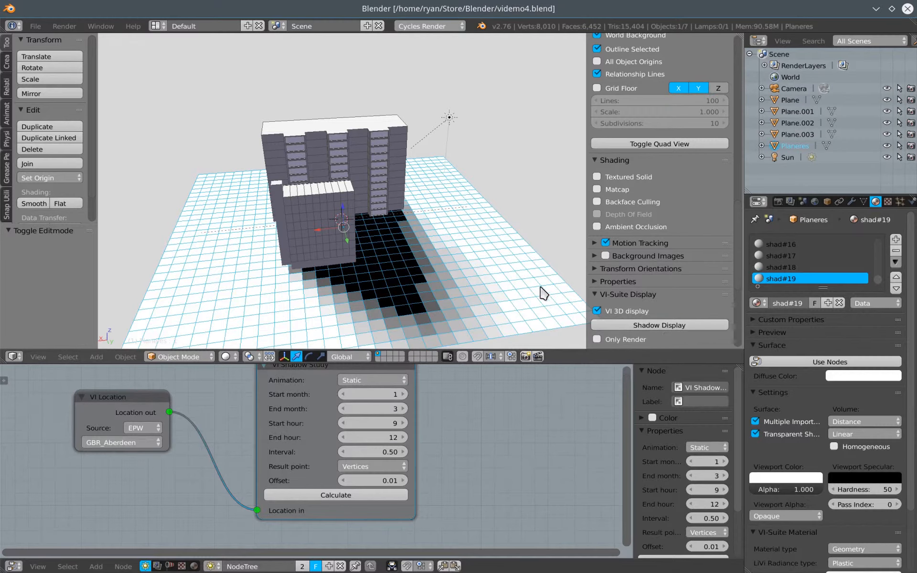
Delete the Sun lamp beside the buildings.
middle_drag(535, 290, 409, 284)
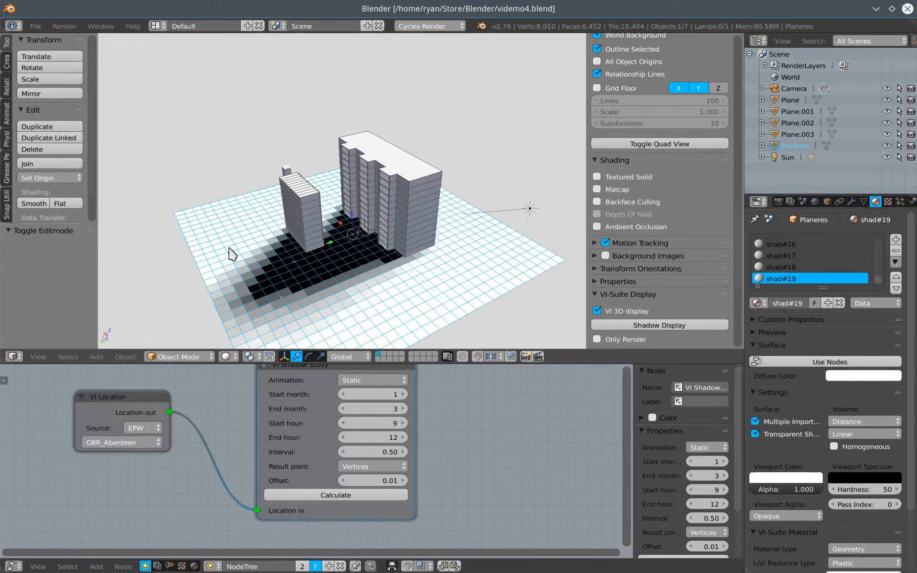
middle_drag(378, 322, 407, 315)
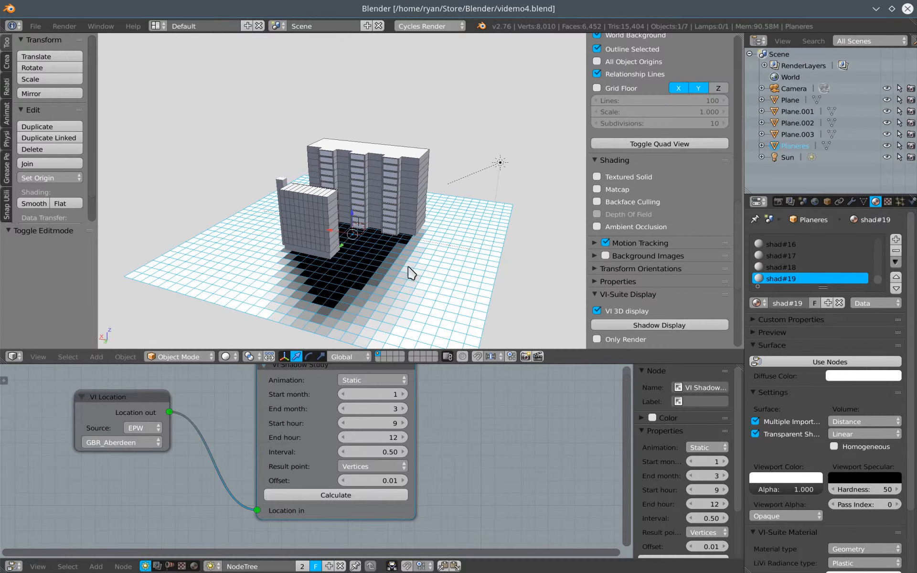
middle_drag(409, 270, 490, 271)
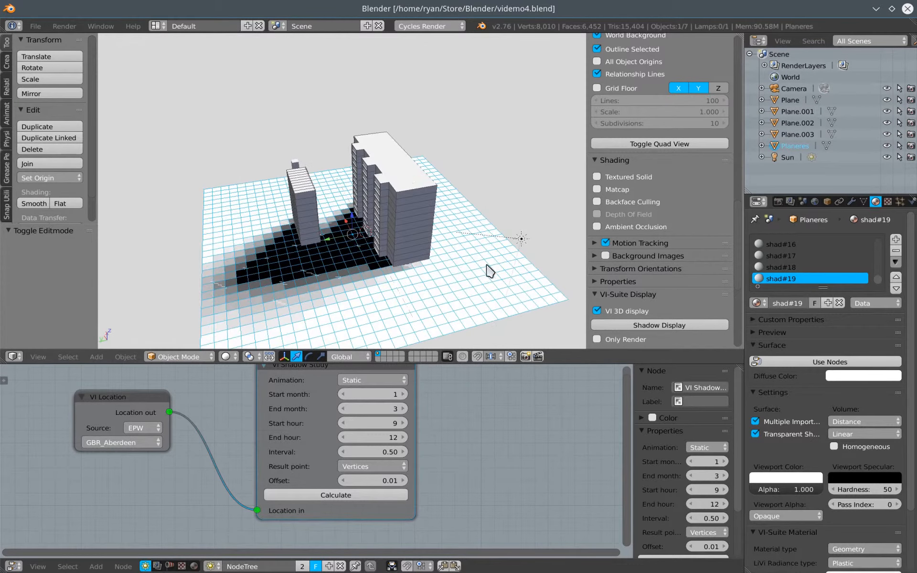
right_click(520, 240)
key(x)
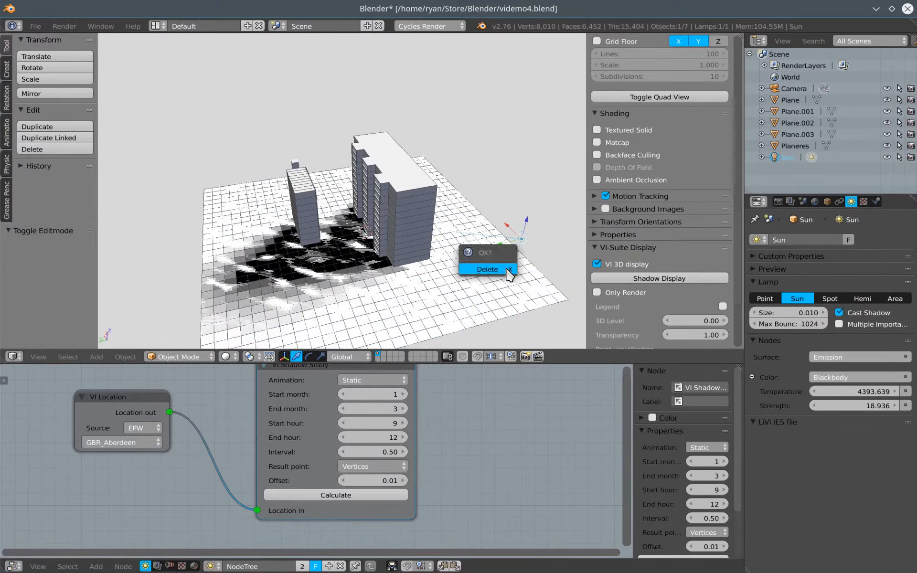
click(485, 267)
middle_drag(420, 287, 419, 282)
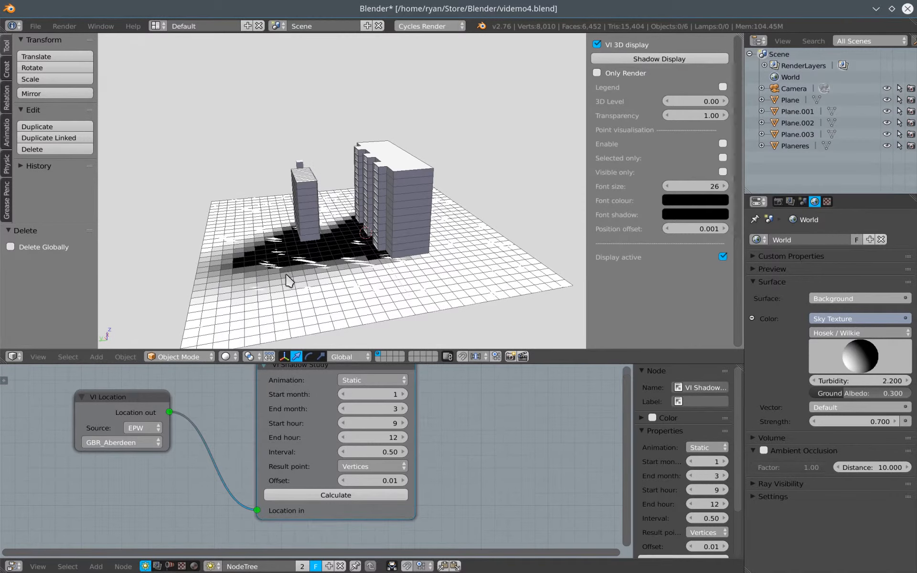
Select the Planeres results mesh and raise it about 0.838 along Z above the original ground plane.
right_click(336, 251)
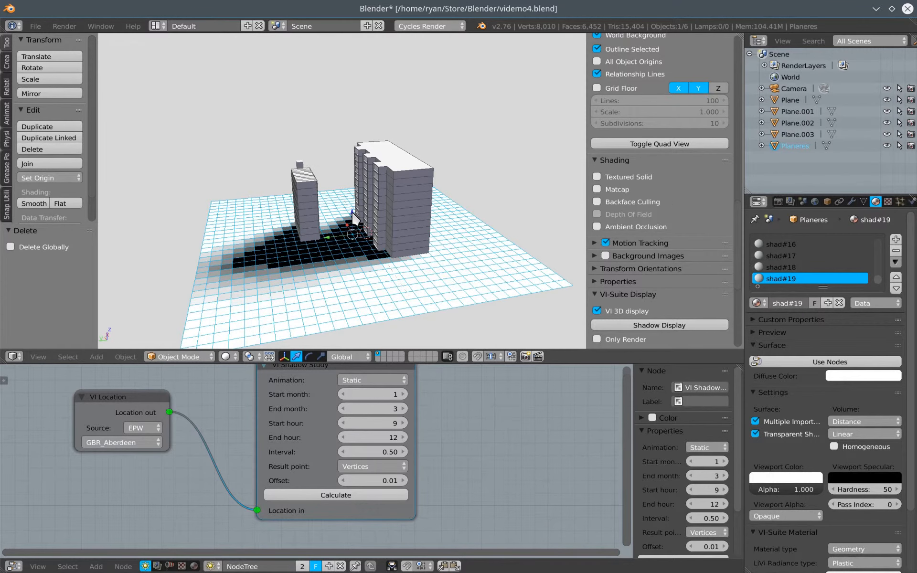
drag(352, 213, 353, 211)
middle_drag(329, 292, 411, 296)
click(652, 326)
middle_drag(497, 299, 453, 293)
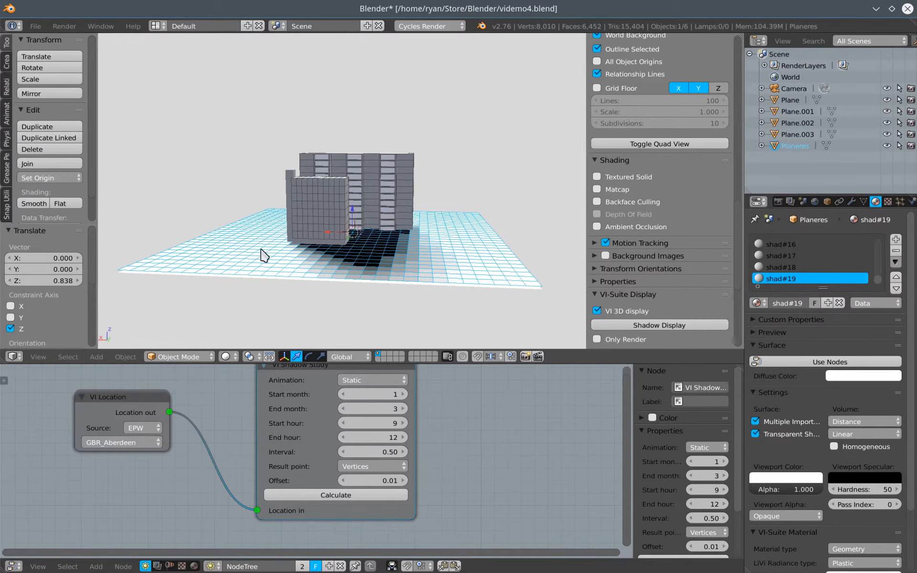
middle_drag(420, 259, 414, 283)
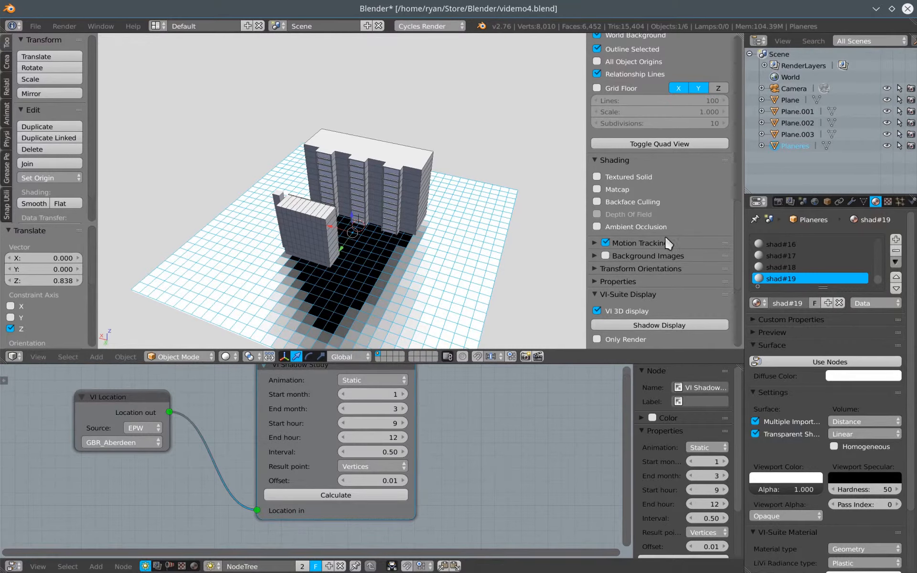
Turn on the legend for the shadow results and hide the tool shelf that covers it.
drag(738, 220, 737, 285)
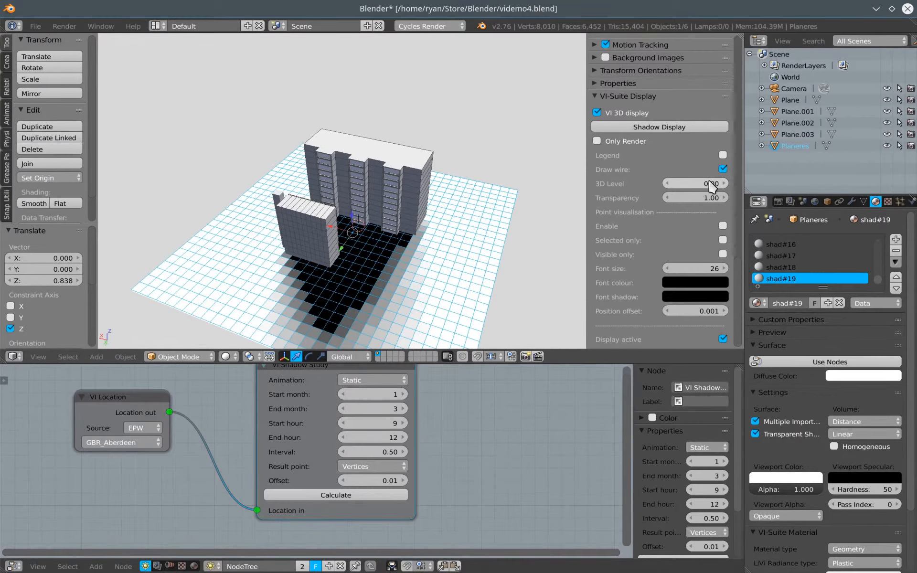
click(723, 156)
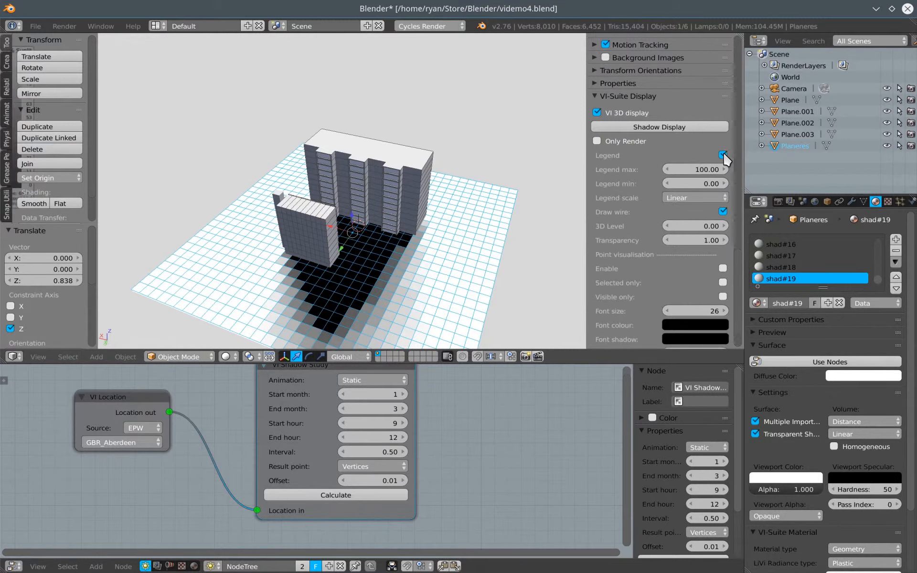
key(t)
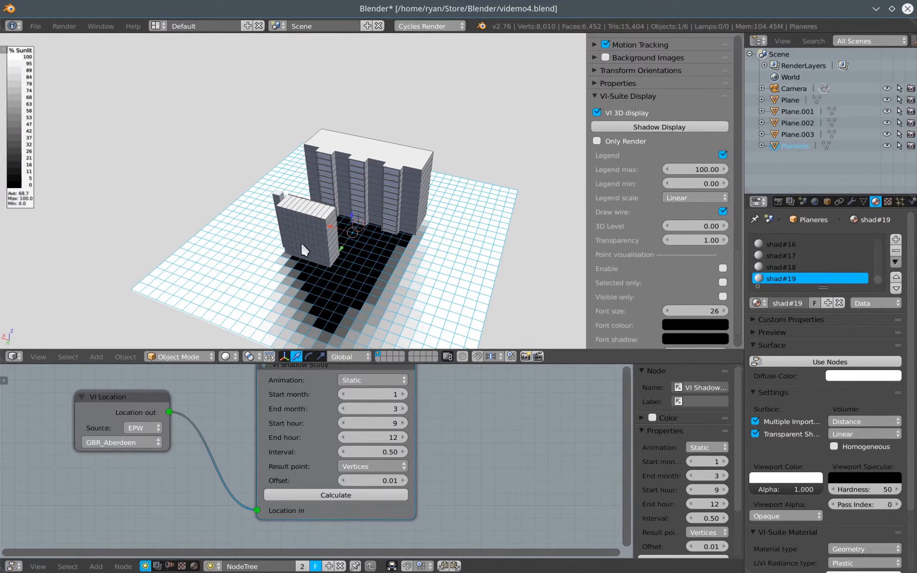
Examine the shadow pattern around the two buildings from above and from oblique angles against the legend.
middle_drag(302, 245, 293, 180)
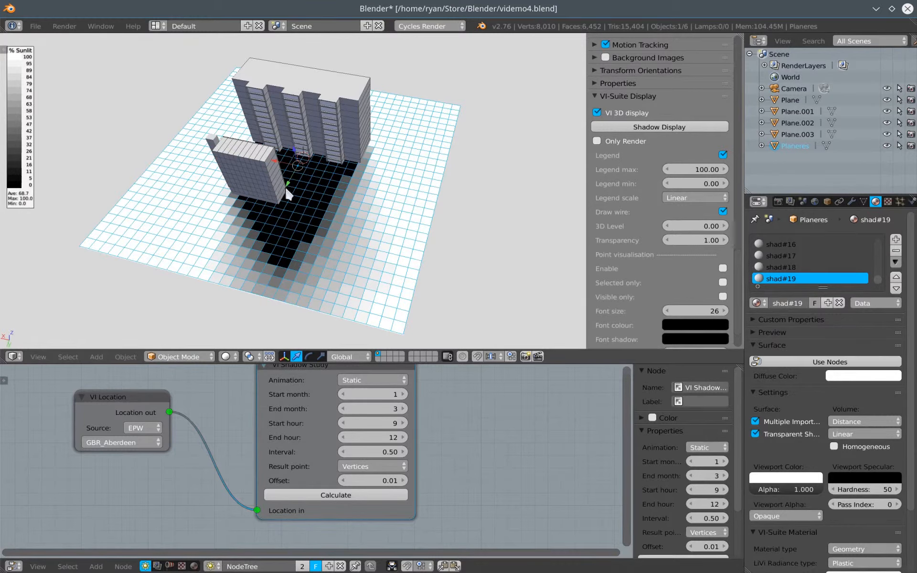
middle_drag(290, 210, 252, 208)
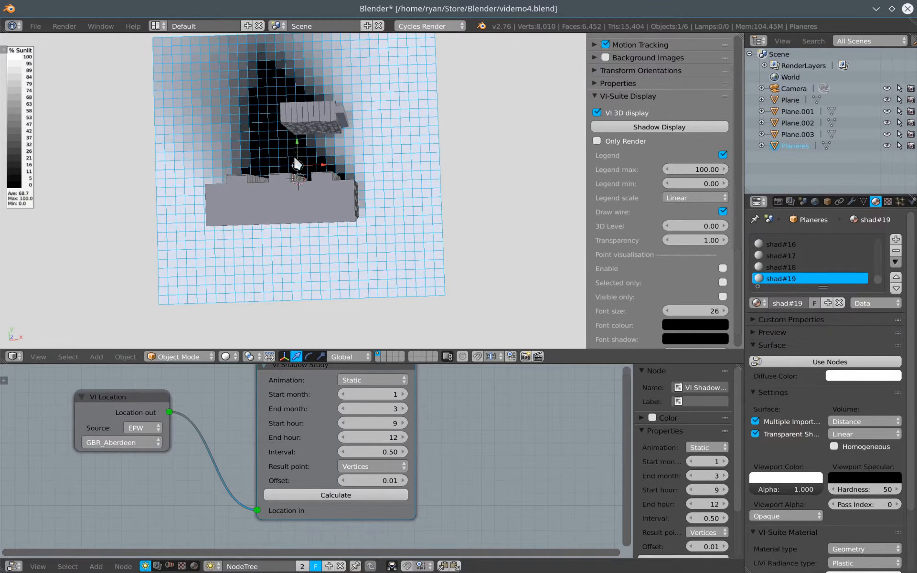
middle_drag(278, 261, 290, 262)
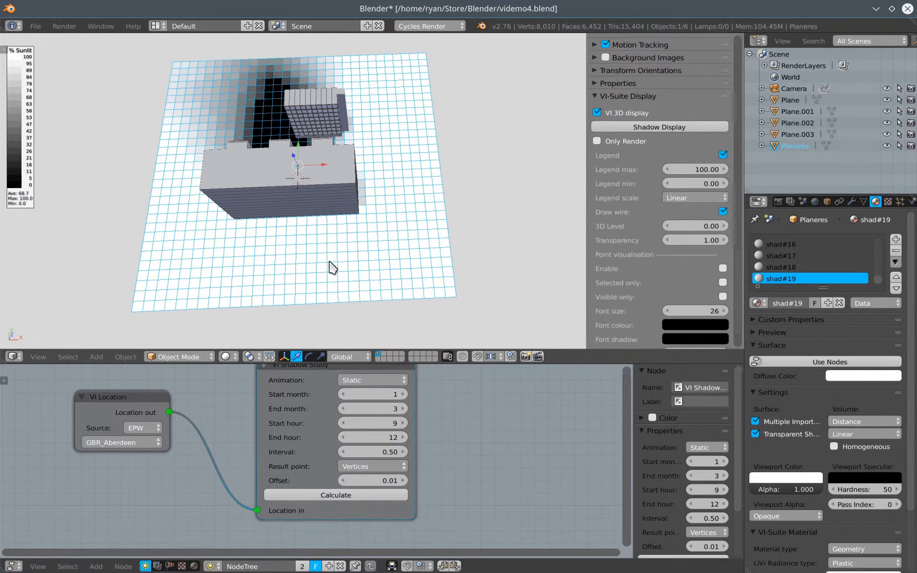
key(KP_7)
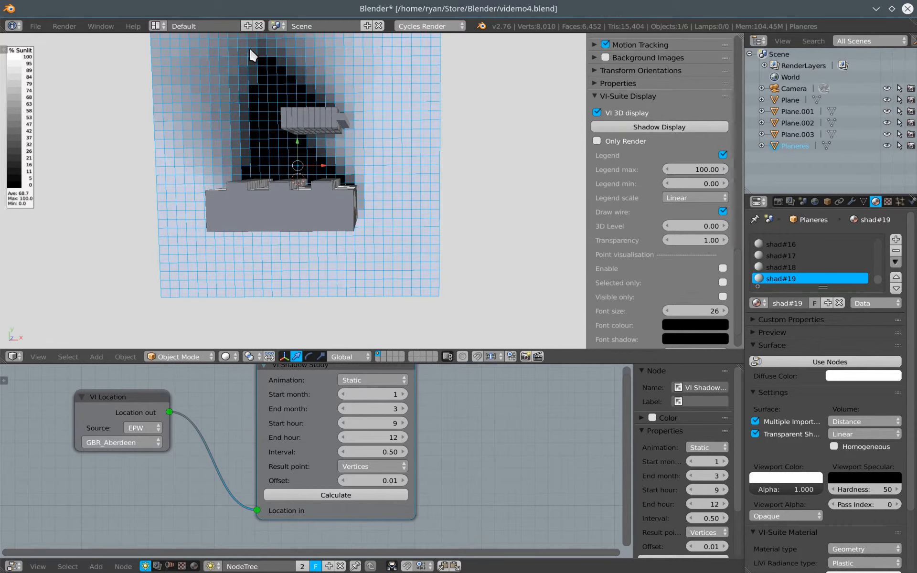
middle_drag(262, 198, 314, 173)
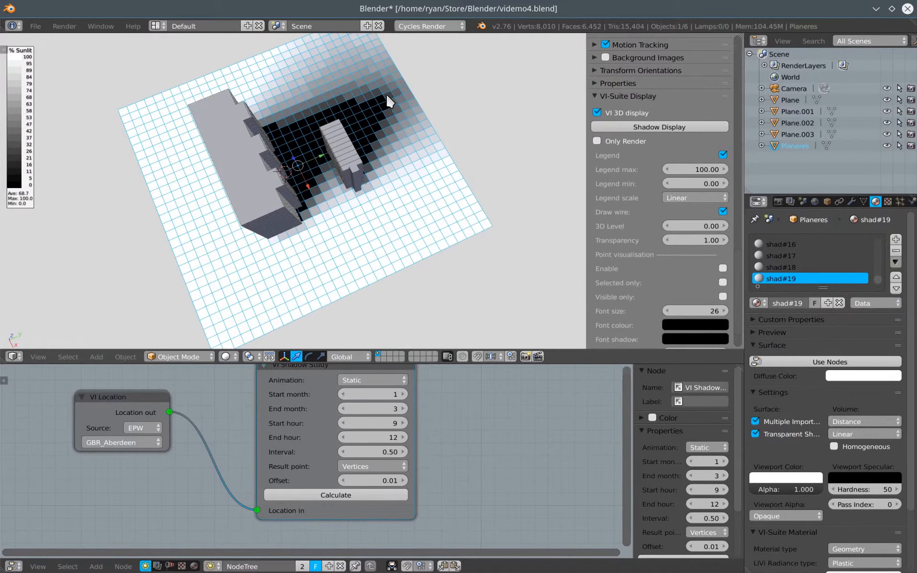
middle_drag(358, 204, 408, 230)
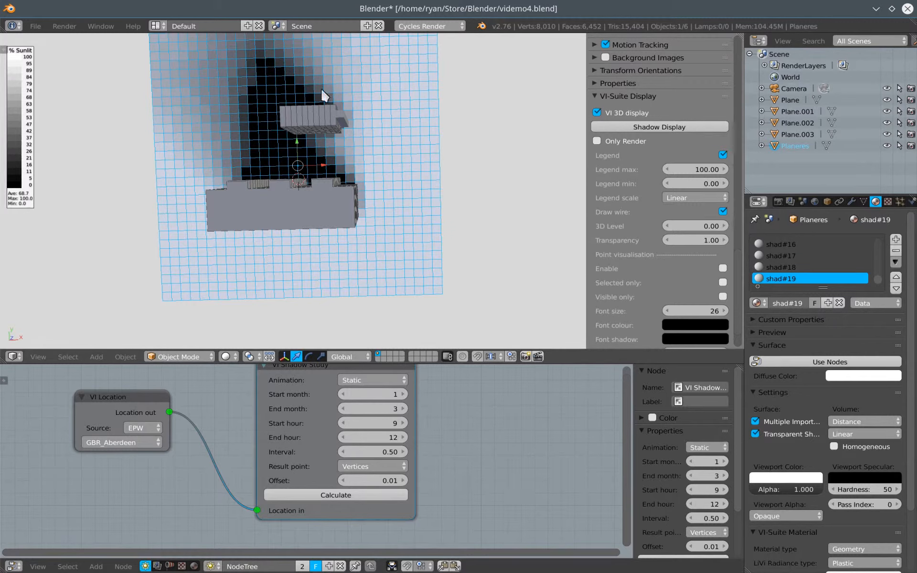
middle_drag(266, 188, 245, 189)
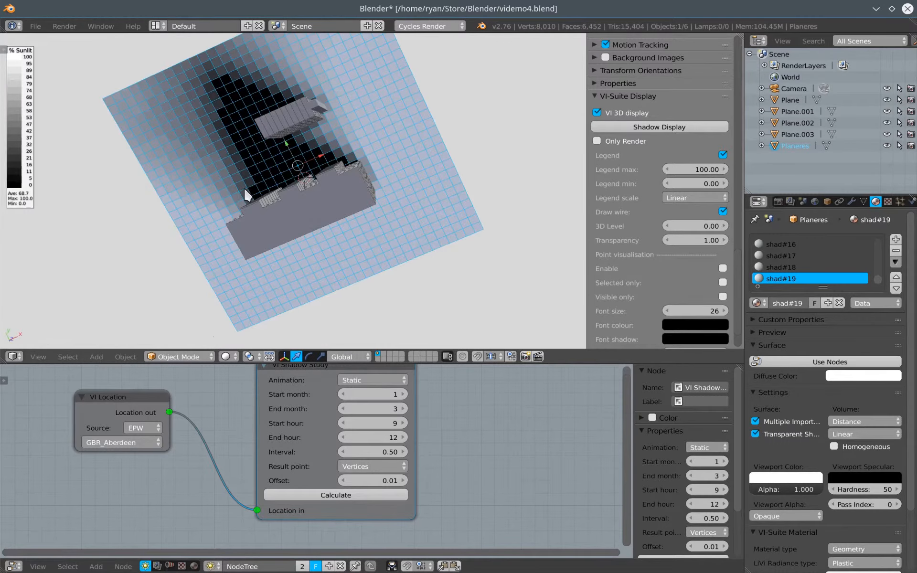
mouse_move(222, 157)
middle_down()
mouse_move(430, 138)
mouse_move(250, 155)
mouse_move(225, 143)
middle_up()
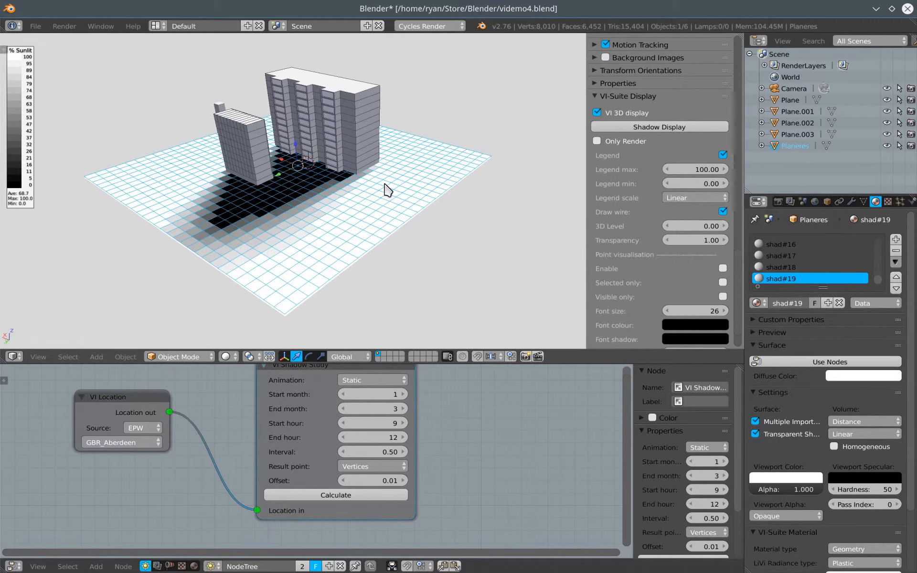
Switch the results' wire drawing off and on again, and deselect the results mesh.
click(724, 211)
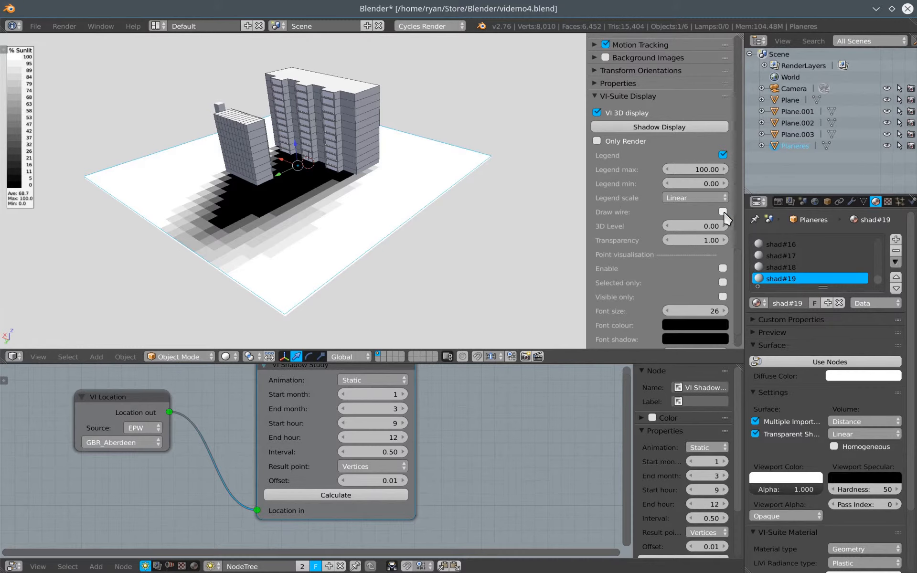
click(723, 212)
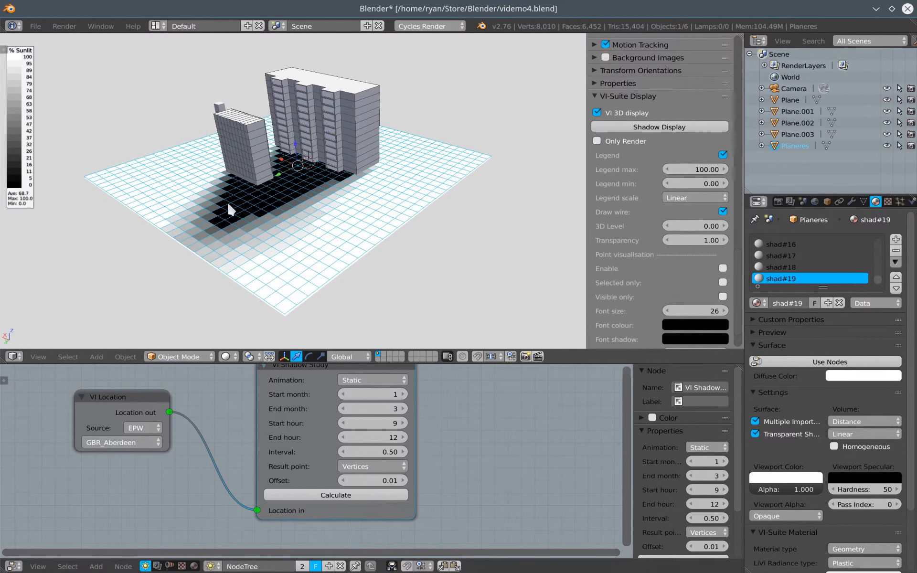
key(a)
mouse_move(262, 230)
middle_down()
mouse_move(289, 227)
mouse_move(268, 232)
middle_up()
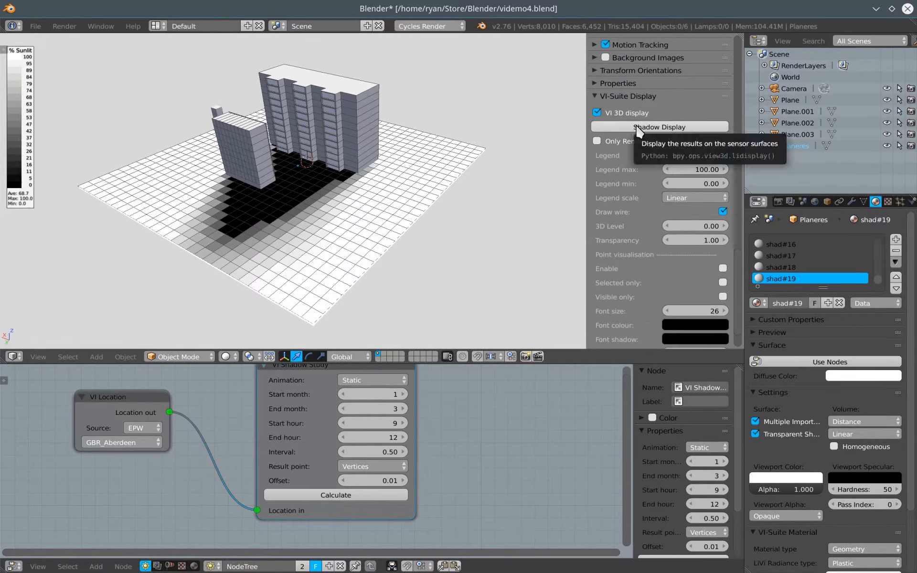
Raise the 3D Level of the shadow results to 0.24.
click(724, 227)
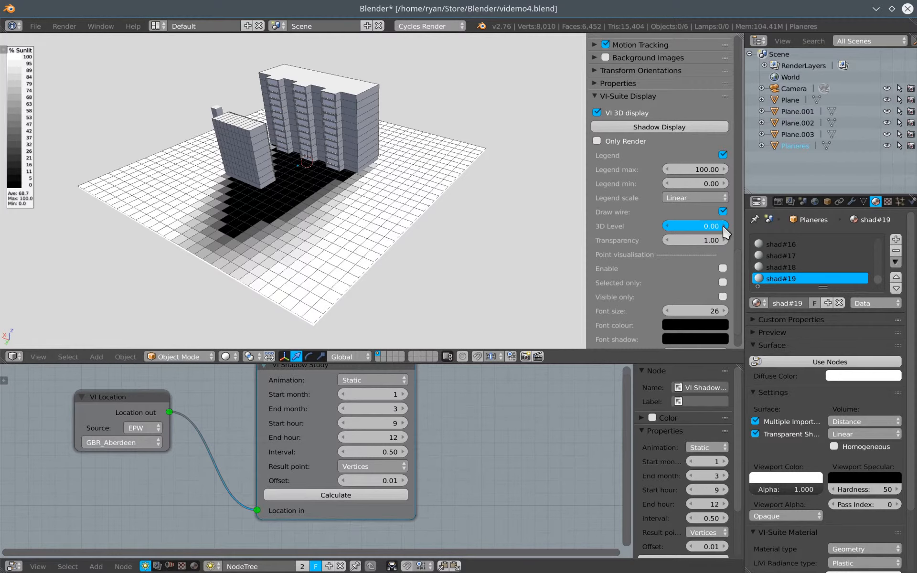
click(724, 227)
click(724, 226)
click(724, 227)
click(724, 227)
click(724, 226)
click(723, 227)
click(724, 226)
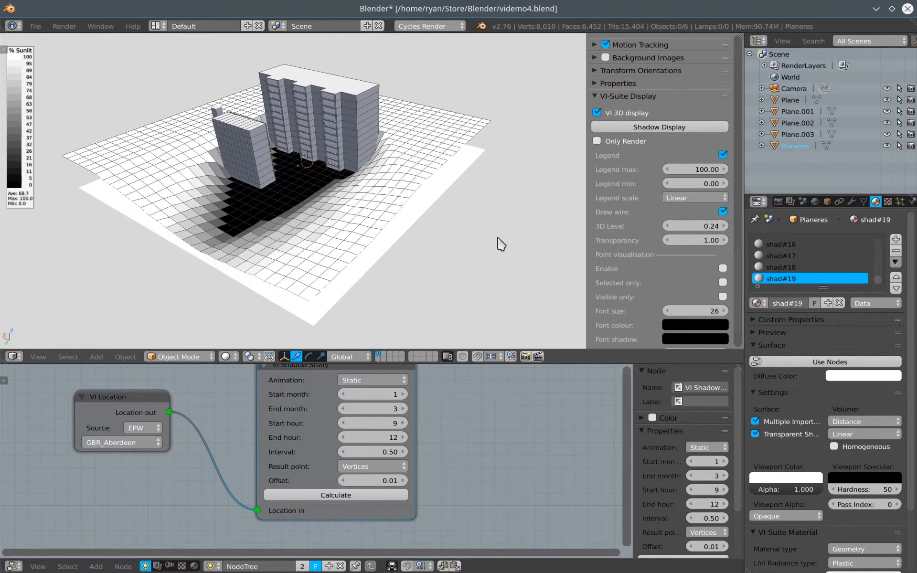
Examine the raised shadow surface around the two buildings from several angles and try its Transparency setting.
mouse_move(290, 239)
middle_down()
mouse_move(363, 230)
mouse_move(311, 222)
mouse_move(287, 234)
middle_up()
mouse_move(362, 219)
middle_down()
mouse_move(350, 228)
mouse_move(355, 221)
middle_up()
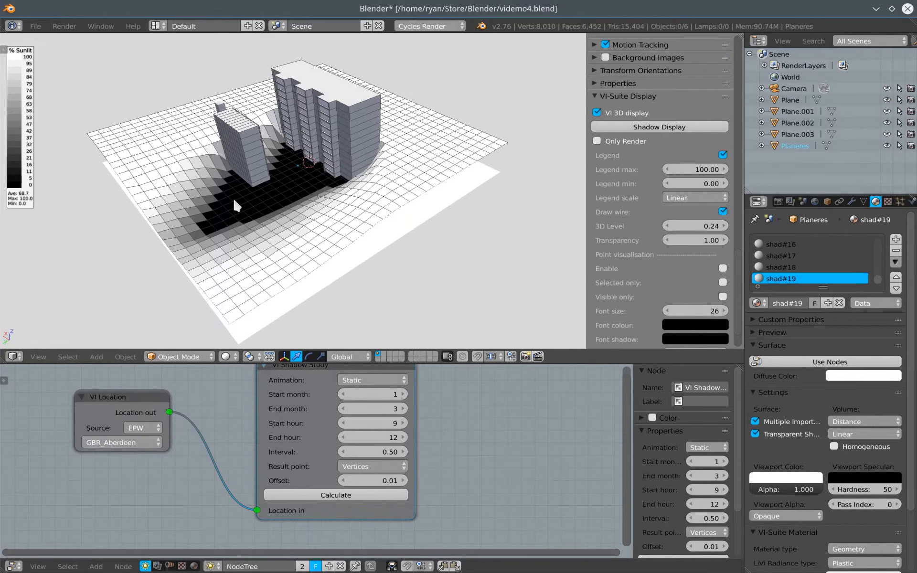
middle_drag(234, 201, 276, 215)
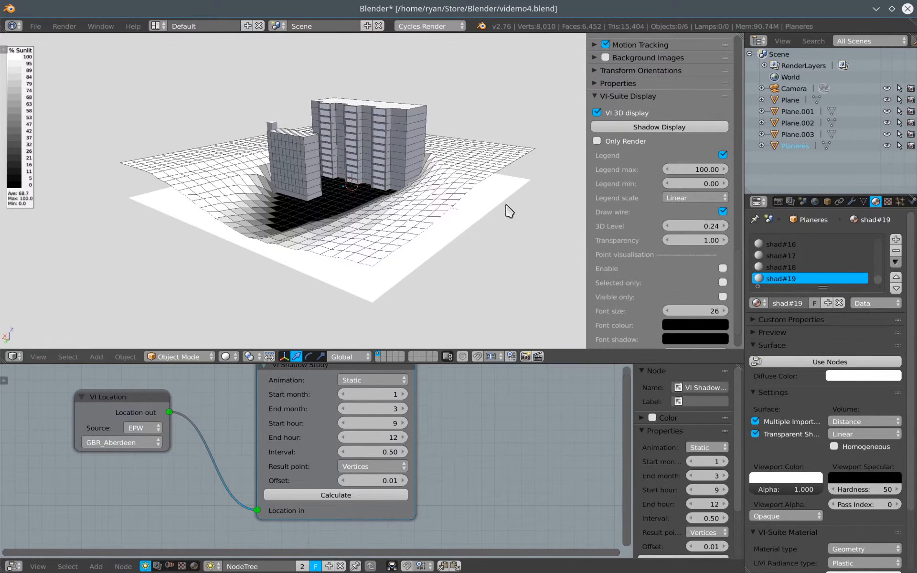
middle_drag(508, 209, 456, 212)
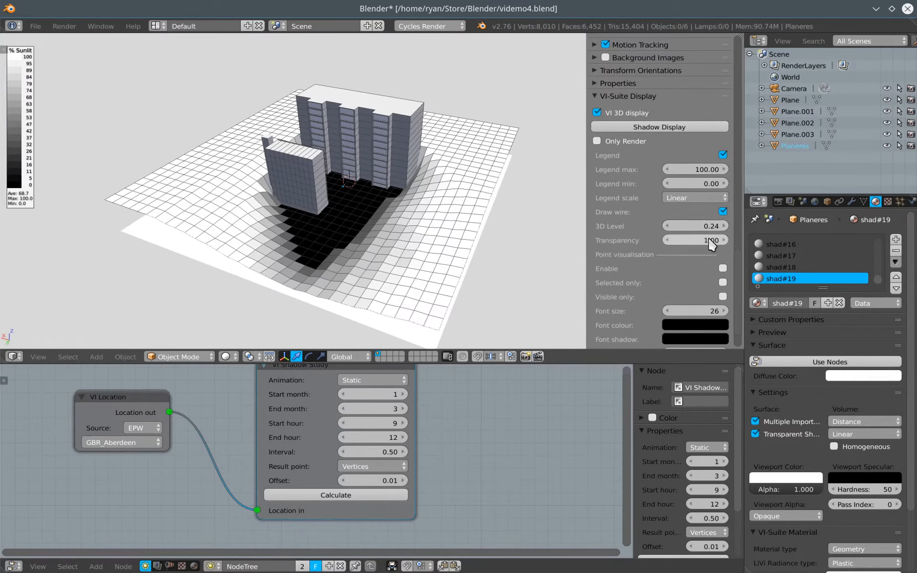
mouse_move(710, 240)
mouse_down()
mouse_move(583, 240)
mouse_move(710, 240)
mouse_up()
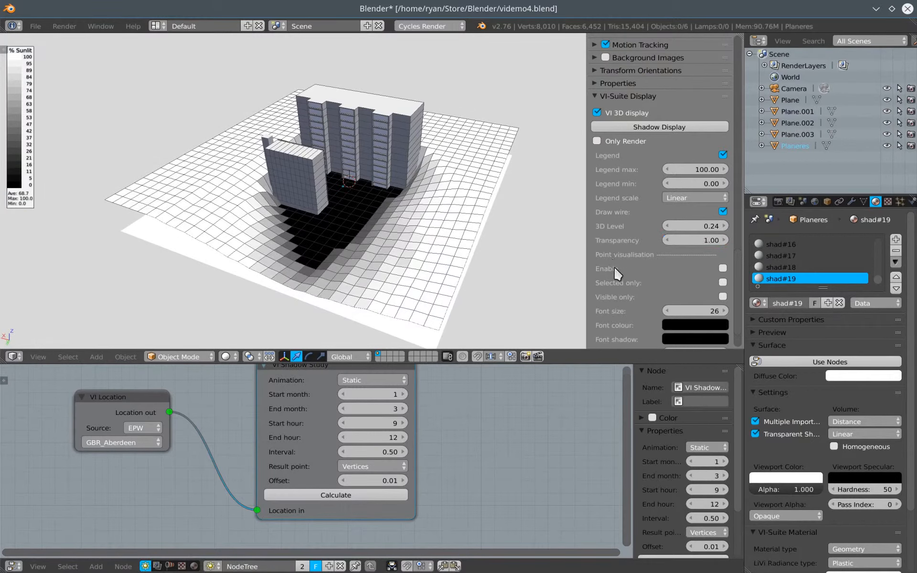
Enable point visualisation for the shadow results and reduce the font size of the values to 10.
scroll(738, 259, down, 2)
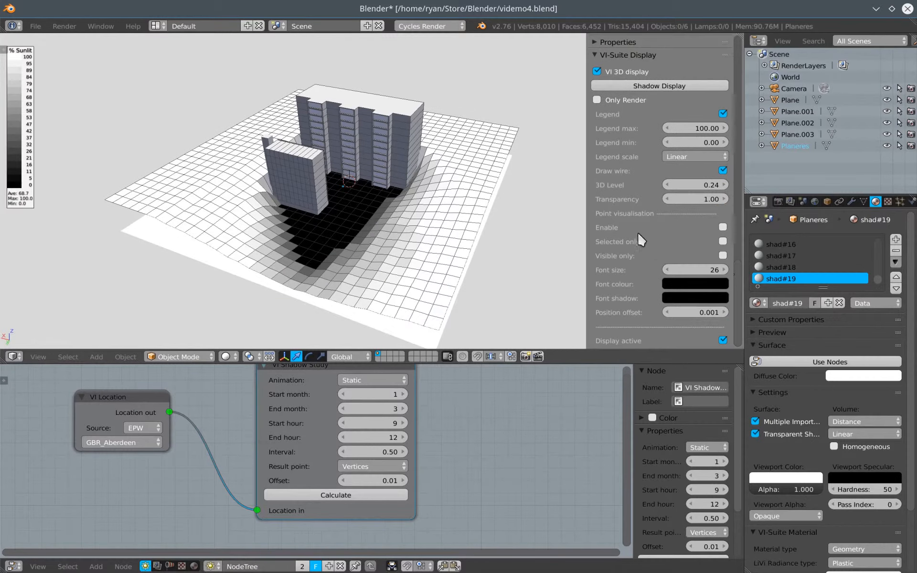
click(723, 228)
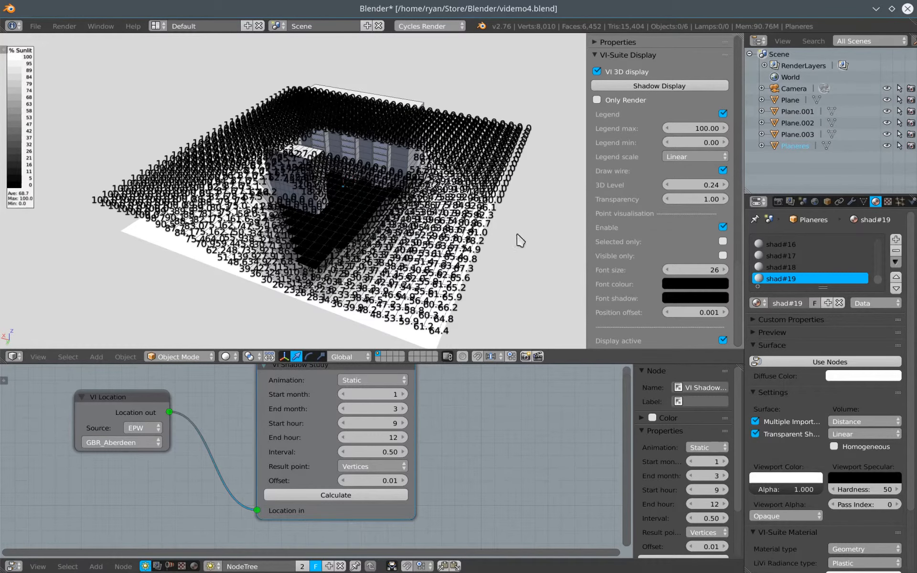
click(670, 270)
click(670, 270)
click(670, 270)
click(669, 270)
click(670, 270)
click(670, 270)
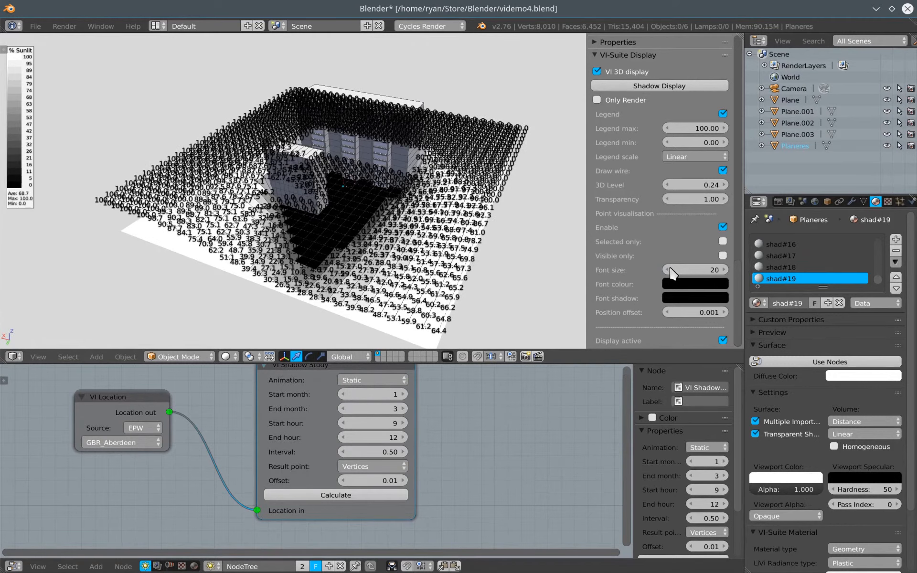
click(670, 270)
click(670, 270)
click(670, 270)
click(670, 270)
click(670, 269)
click(670, 270)
click(670, 270)
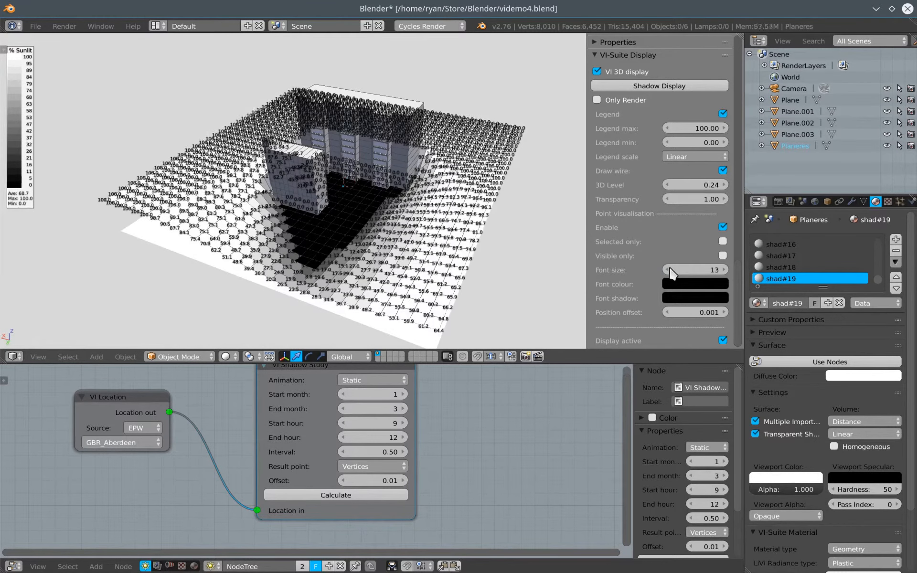
click(670, 270)
click(670, 270)
click(669, 270)
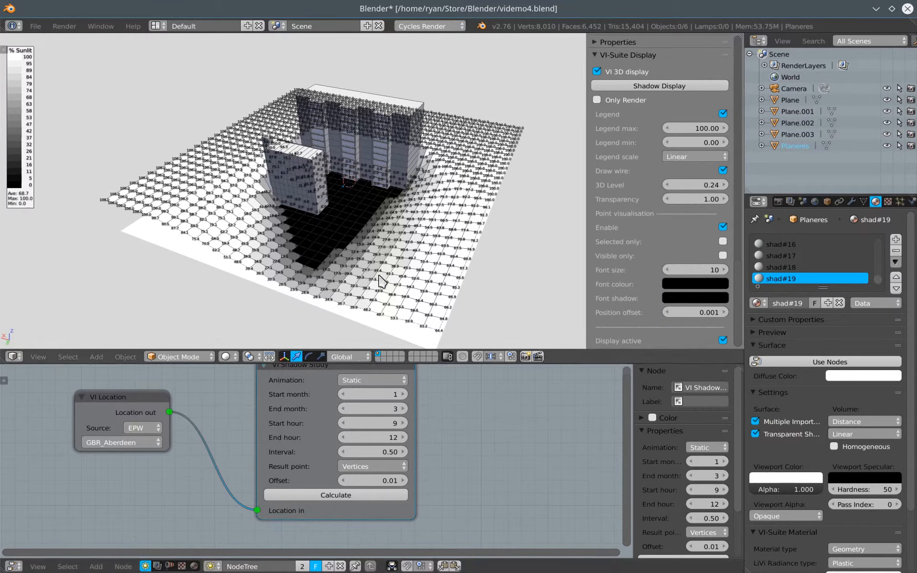
Increase the font size of the point values to 25 for a close-up view of the shaded area.
scroll(387, 278, up, 3)
scroll(390, 279, up, 2)
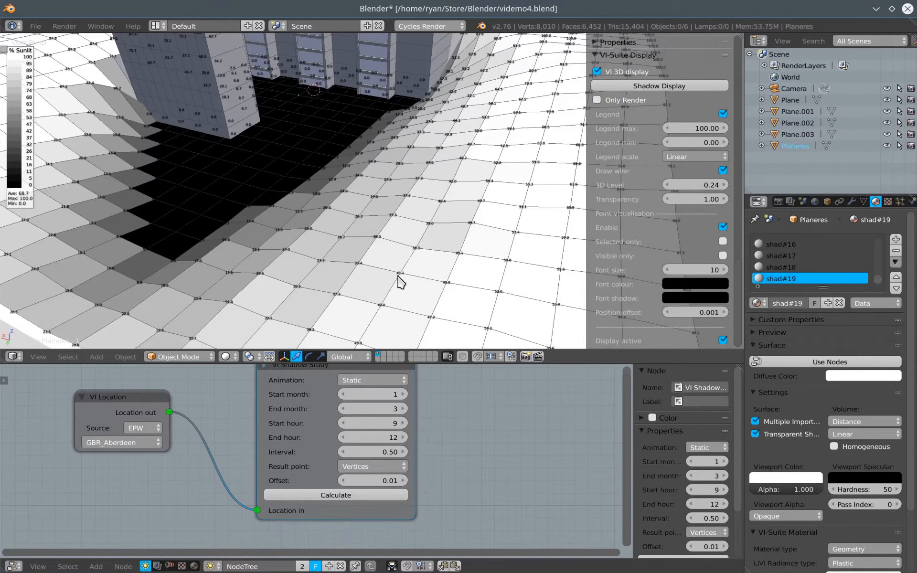
scroll(400, 282, up, 2)
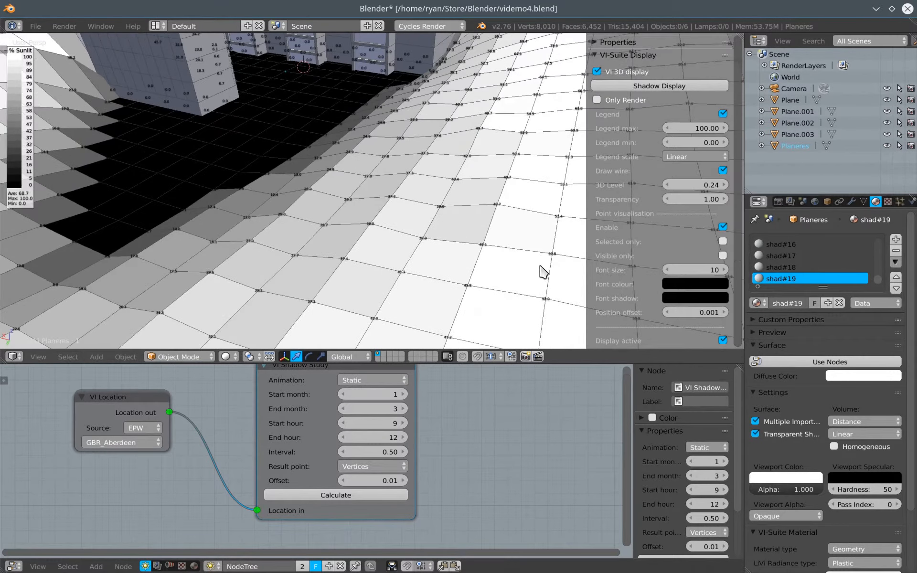
click(726, 268)
click(726, 268)
click(726, 268)
click(726, 268)
click(727, 268)
click(726, 269)
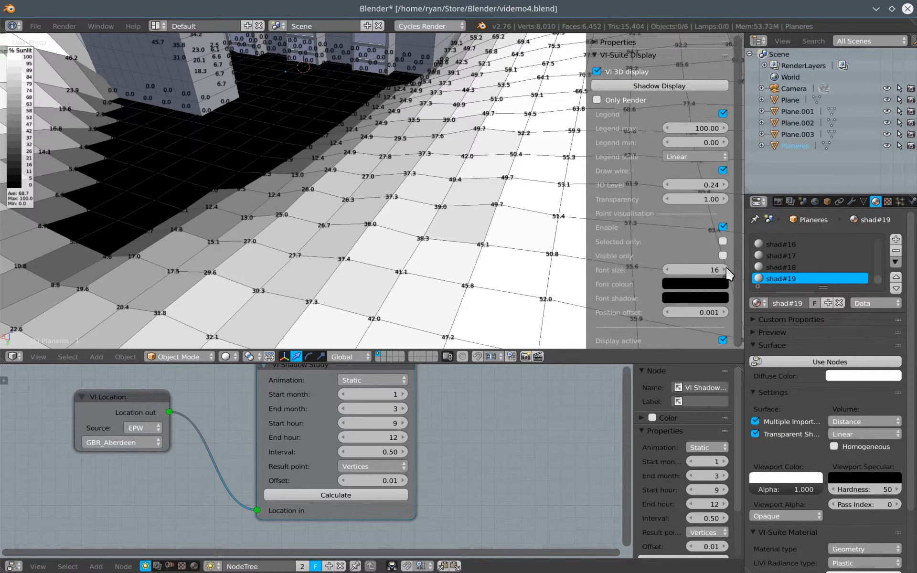
click(726, 270)
click(726, 270)
click(726, 270)
click(726, 270)
click(726, 270)
click(726, 270)
click(726, 270)
click(726, 270)
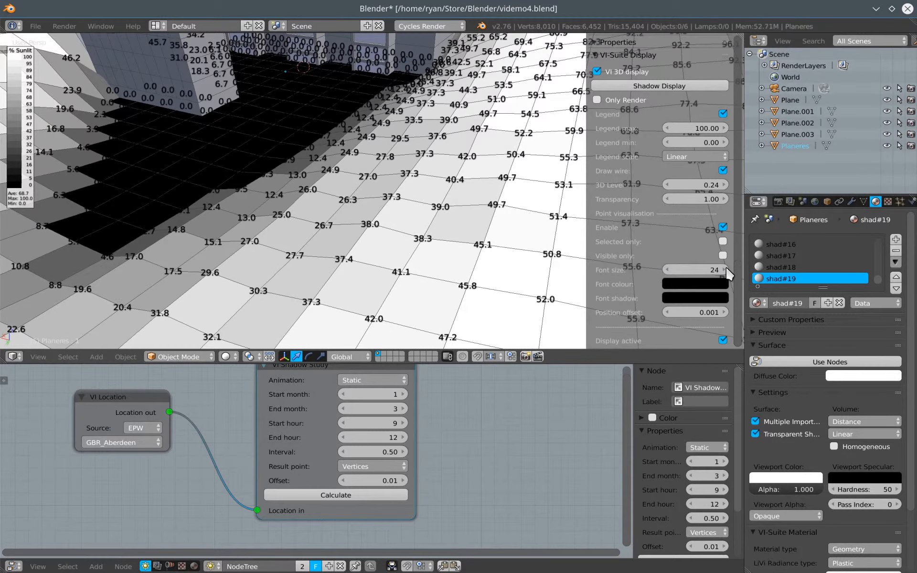
click(726, 270)
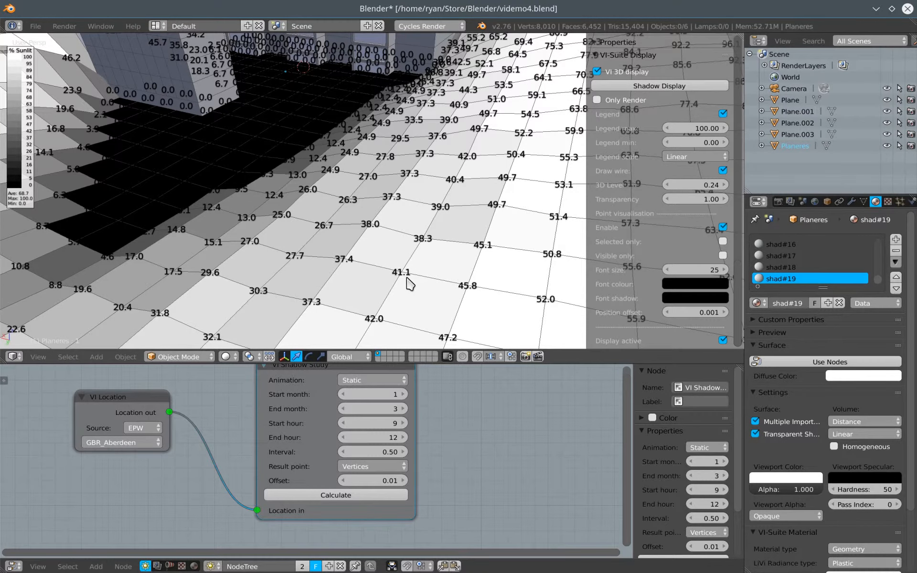
Change the font colour of the point values to white so they are legible over the black shadow area.
middle_drag(245, 222, 246, 206)
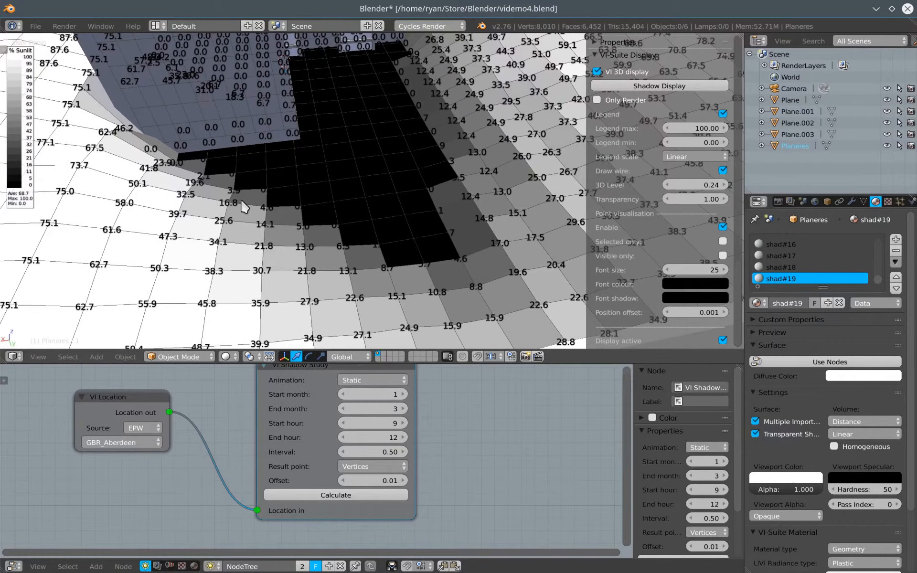
scroll(385, 159, up, 4)
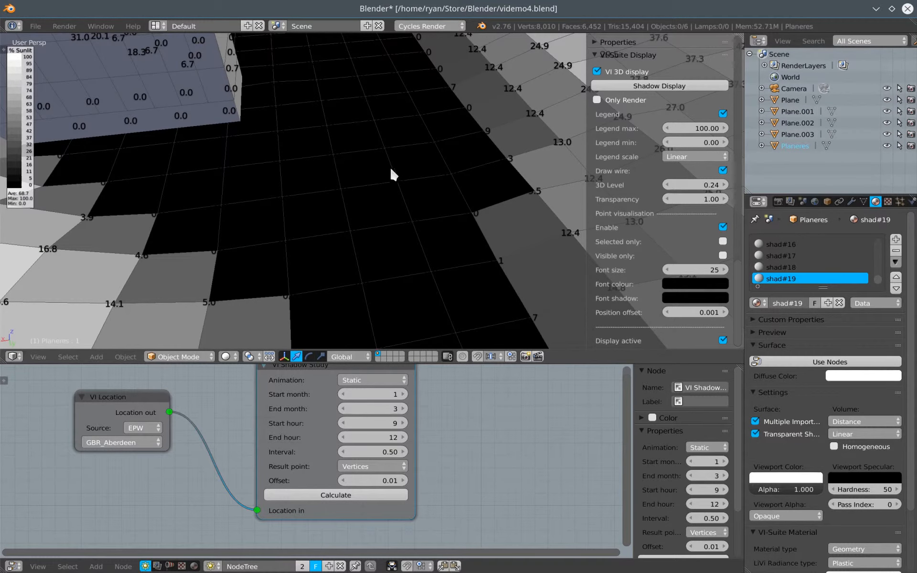
click(706, 292)
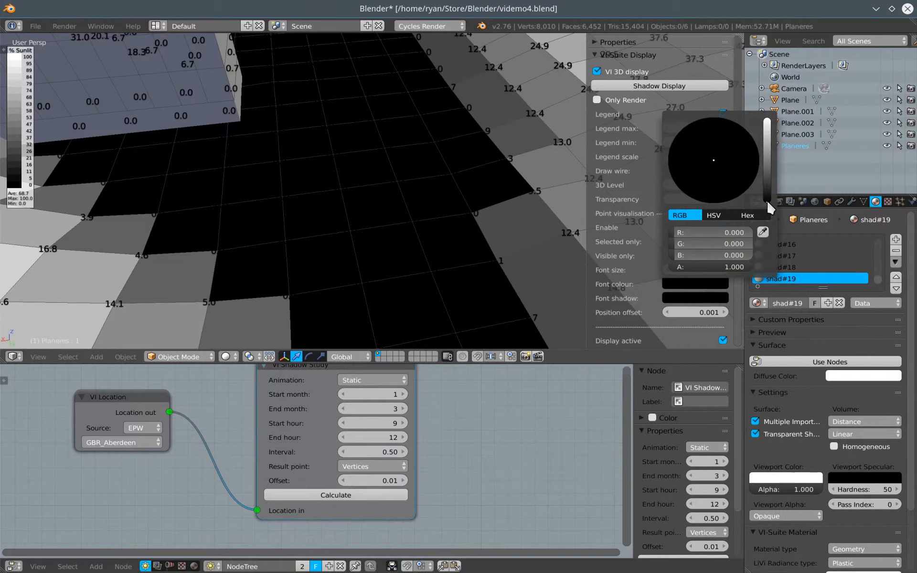
drag(767, 202, 767, 120)
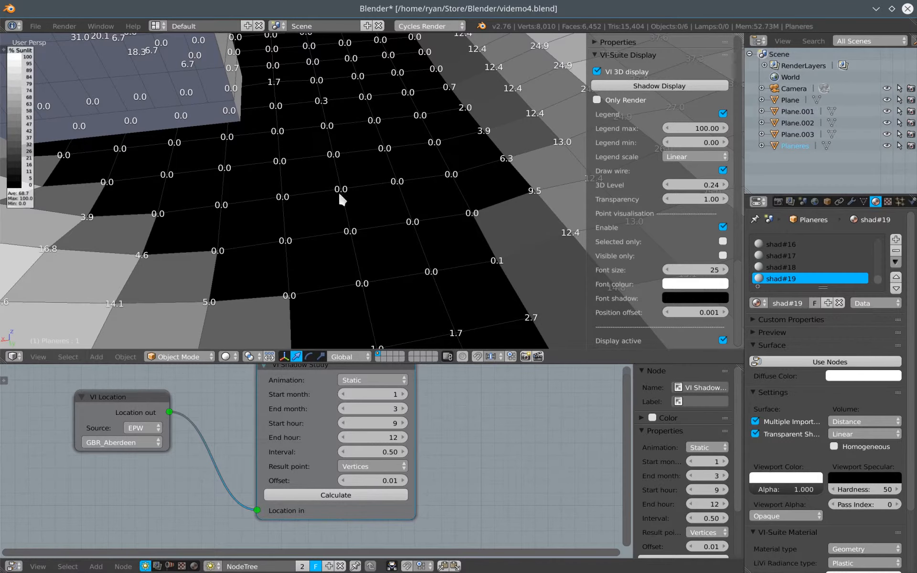
Restrict the point values to visible points only and check the area around the buildings from several angles.
middle_drag(355, 205, 355, 194)
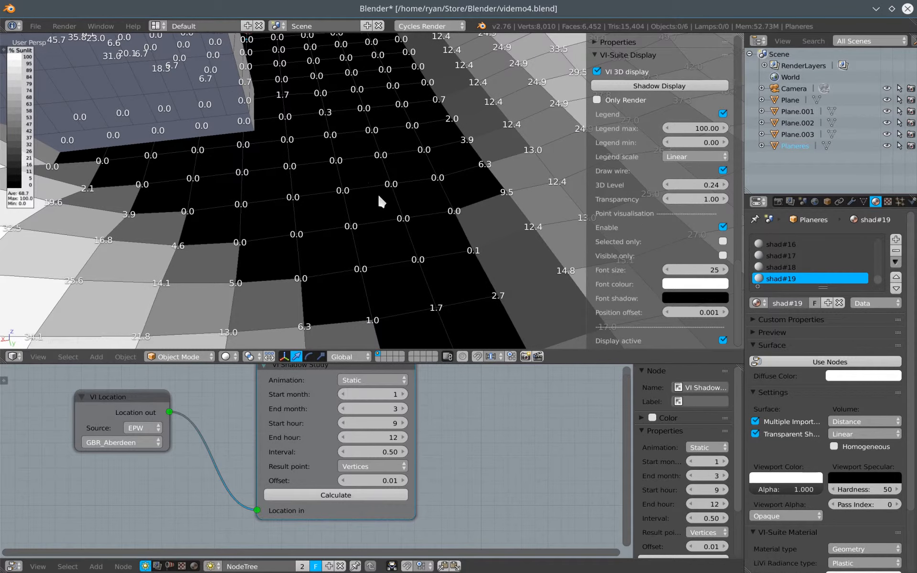
scroll(399, 186, down, 3)
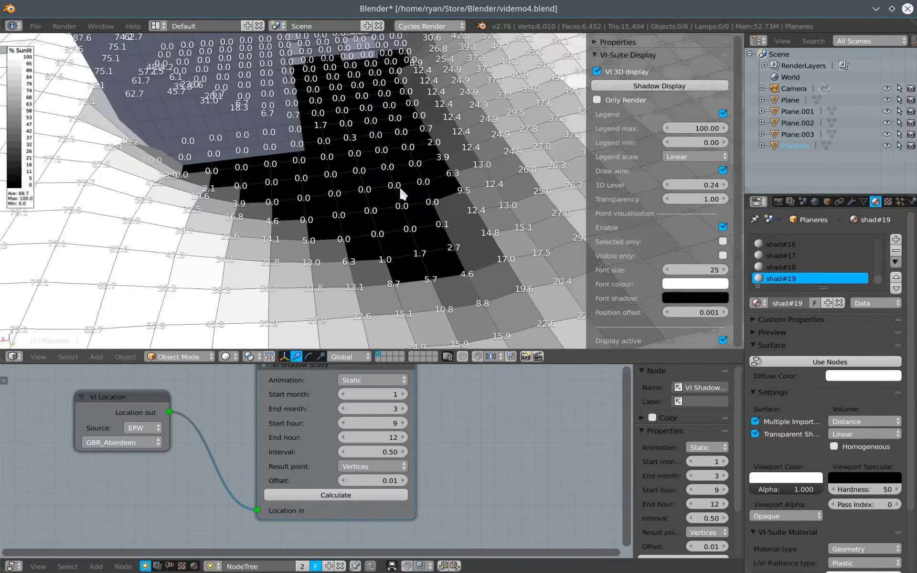
scroll(400, 185, down, 2)
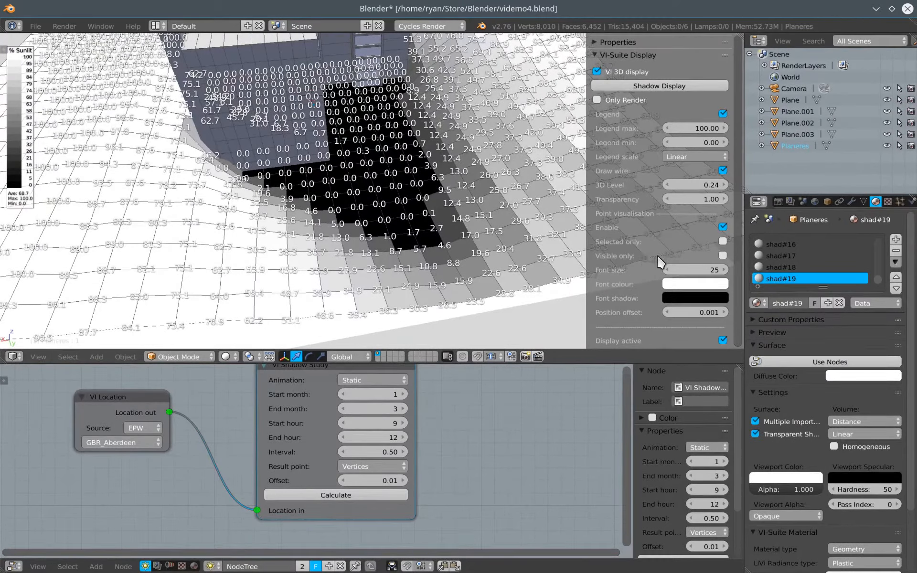
click(723, 256)
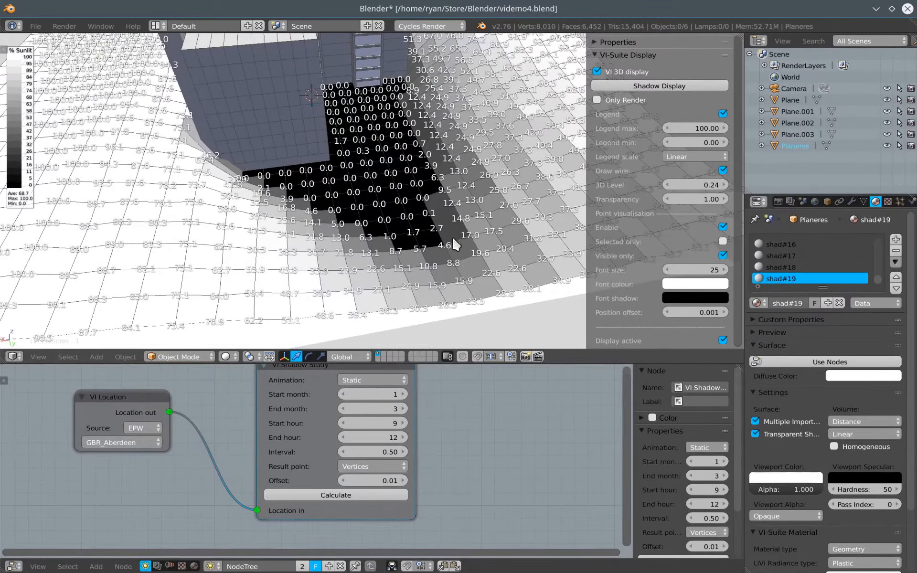
middle_drag(452, 236, 433, 241)
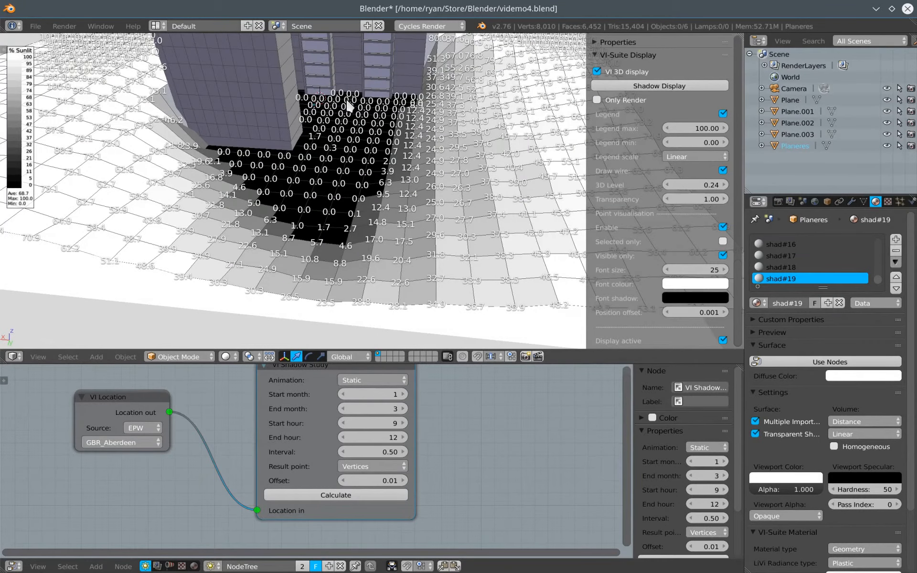
middle_drag(351, 103, 403, 174)
scroll(396, 180, down, 3)
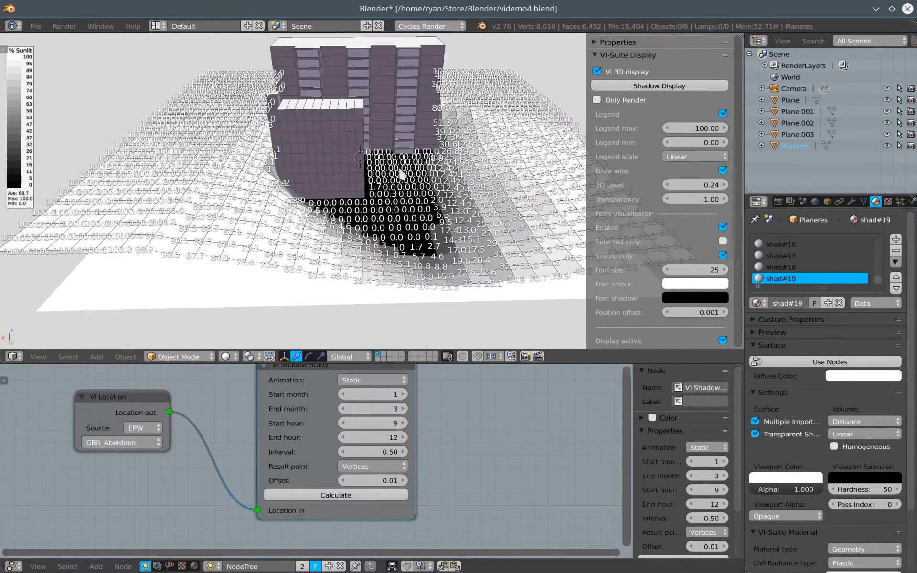
middle_drag(347, 111, 320, 117)
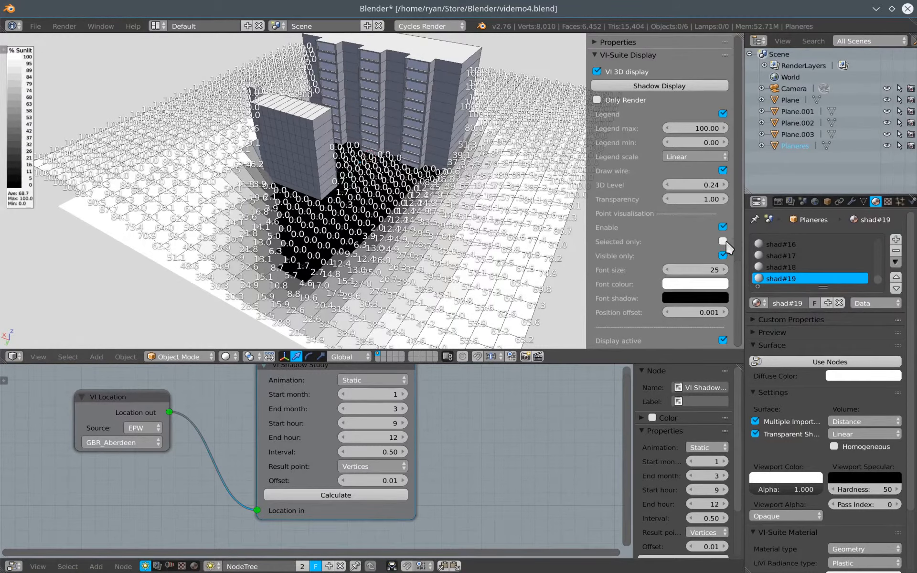
With the taller building selected, restrict the point values to selected objects only, and select the shadow results mesh.
right_click(424, 68)
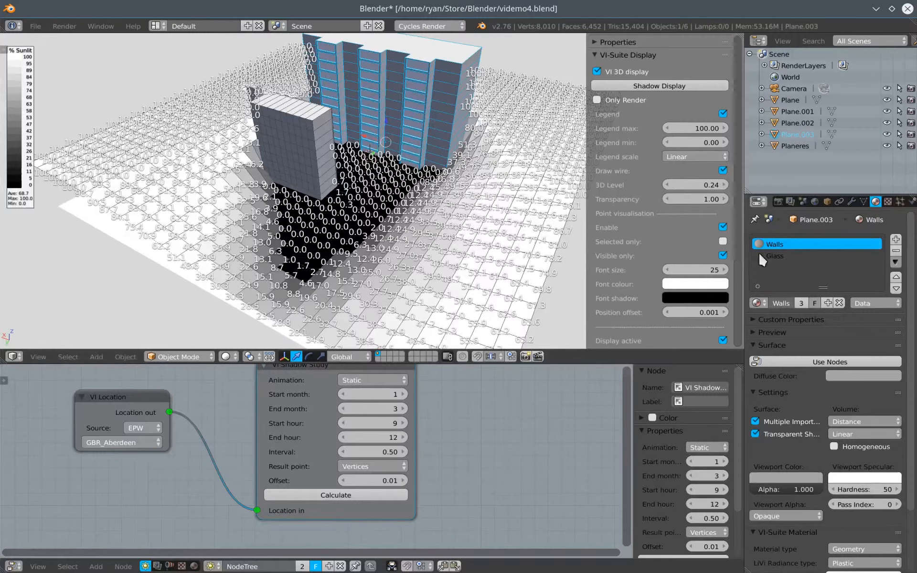
click(723, 241)
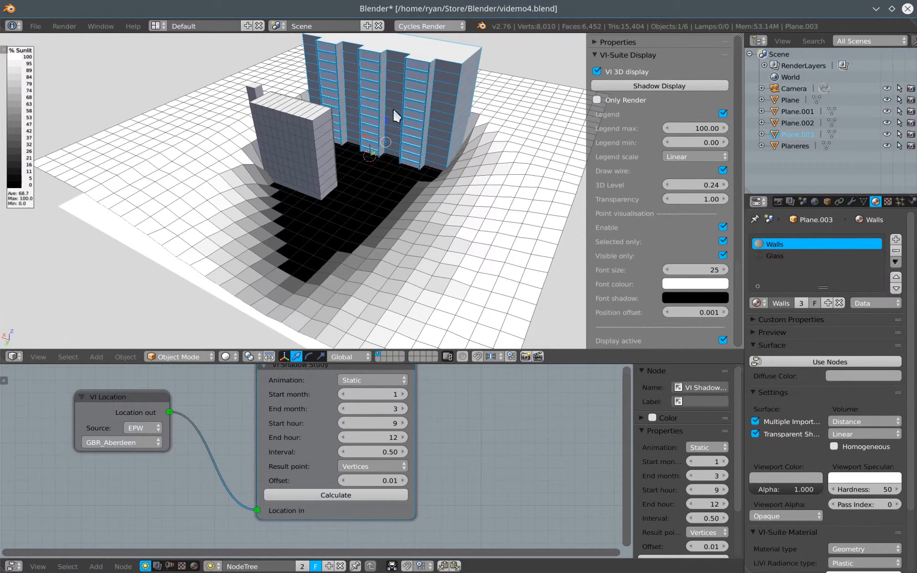
right_click(485, 219)
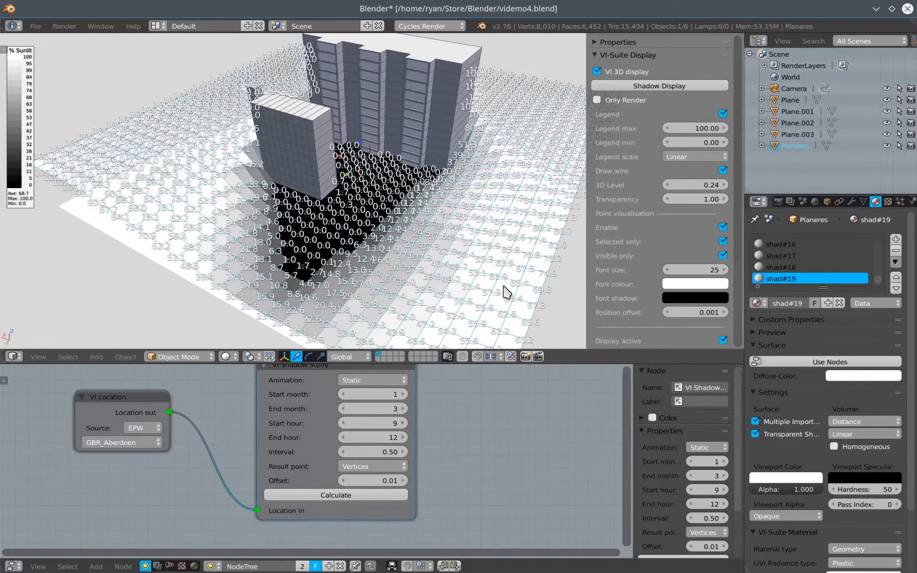
middle_drag(507, 290, 458, 288)
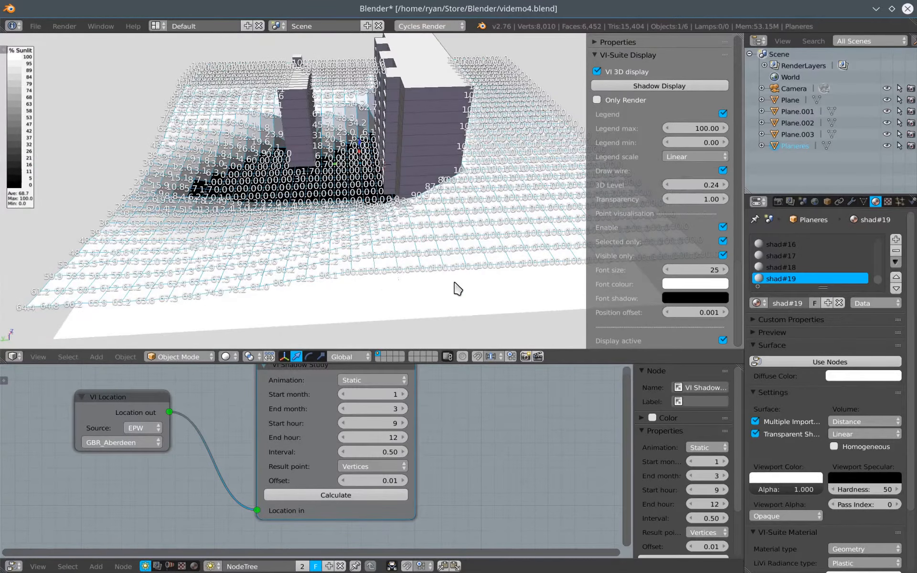
middle_drag(286, 256, 460, 236)
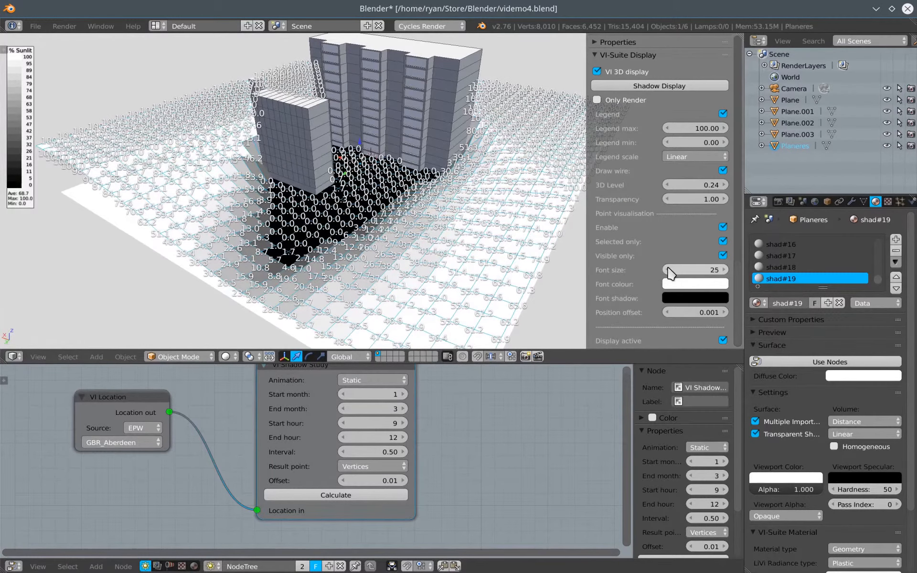
Reduce the font size of the point values to 15 and inspect them around the buildings.
drag(669, 268, 665, 268)
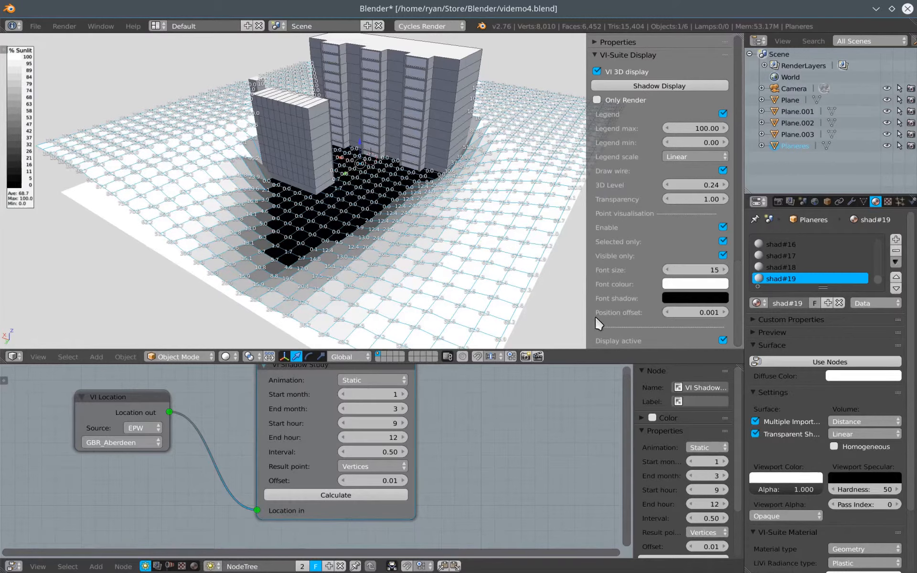
middle_drag(401, 239, 440, 183)
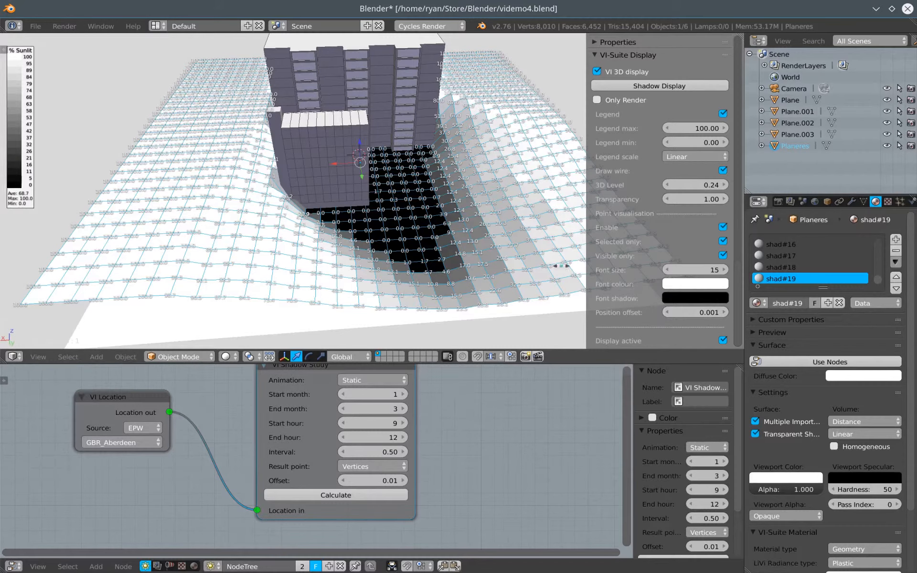
scroll(446, 212, up, 2)
middle_drag(471, 223, 445, 224)
scroll(448, 210, down, 3)
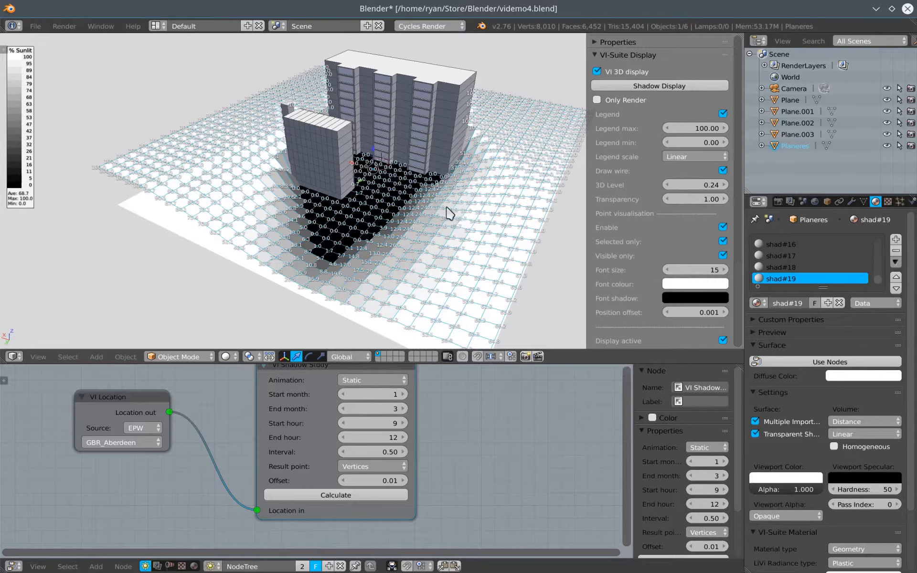
Turn off the active display of the shadow results.
mouse_move(471, 221)
middle_down()
mouse_move(420, 225)
mouse_move(465, 218)
middle_up()
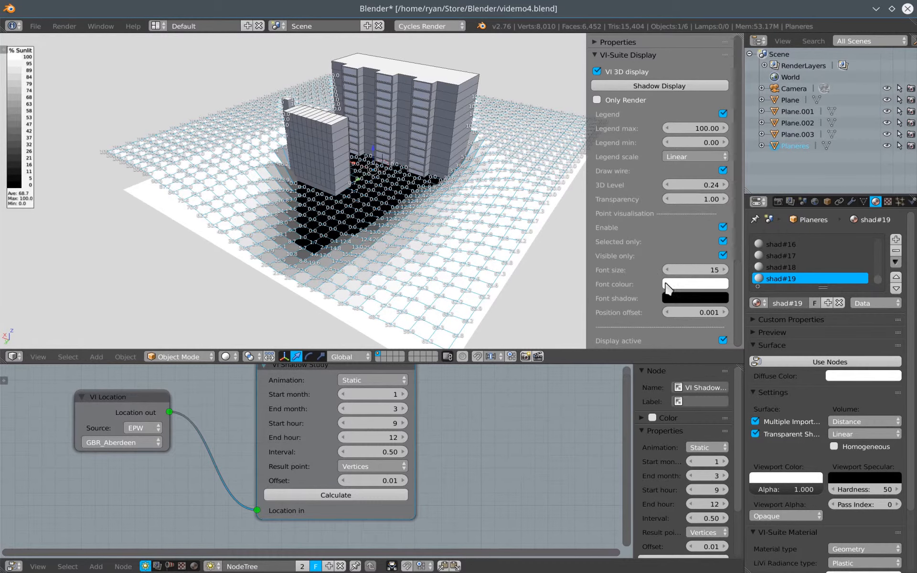
click(723, 340)
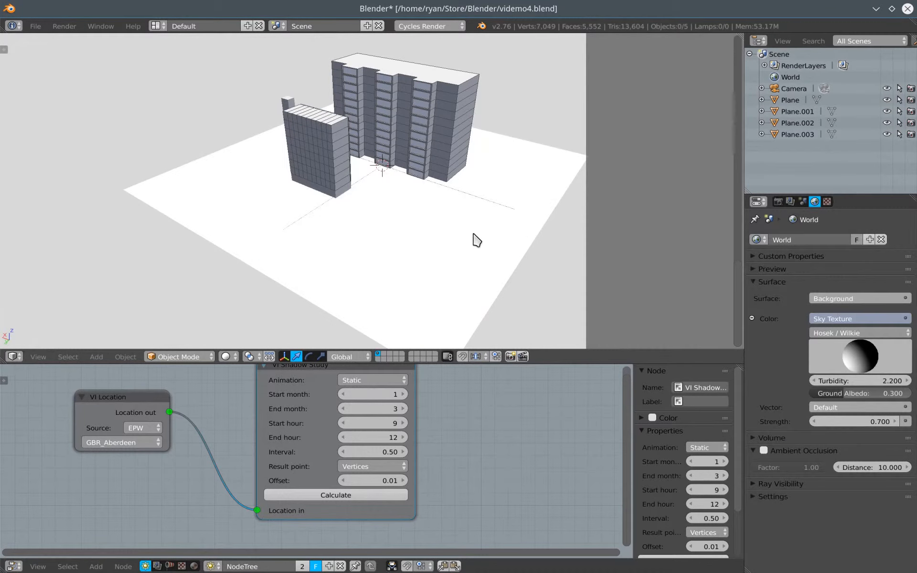
Select the smaller building and set the VI-Suite material type of its Glass material to Shadow sensor.
mouse_move(485, 237)
middle_down()
mouse_move(415, 242)
mouse_move(470, 240)
middle_up()
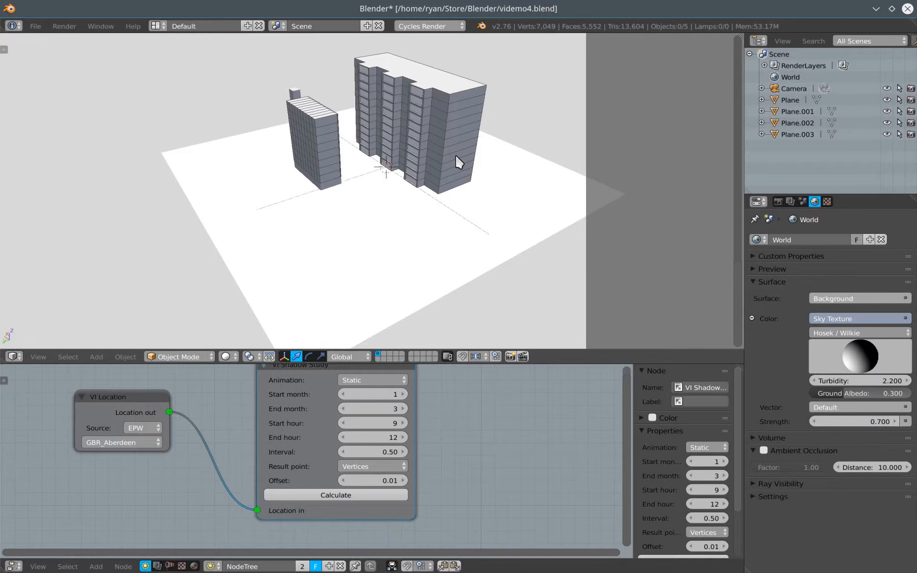
middle_drag(443, 163, 390, 156)
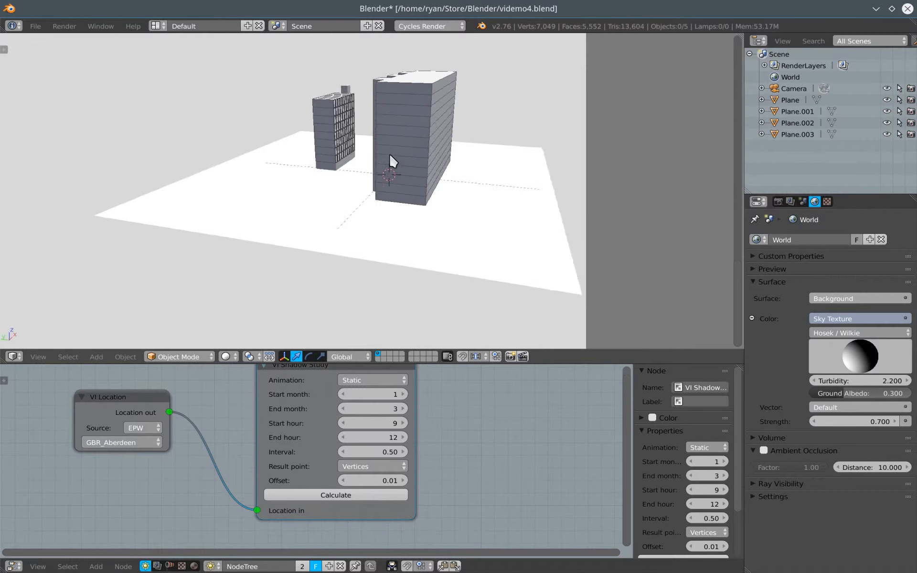
middle_drag(405, 110, 360, 155)
scroll(422, 91, up, 4)
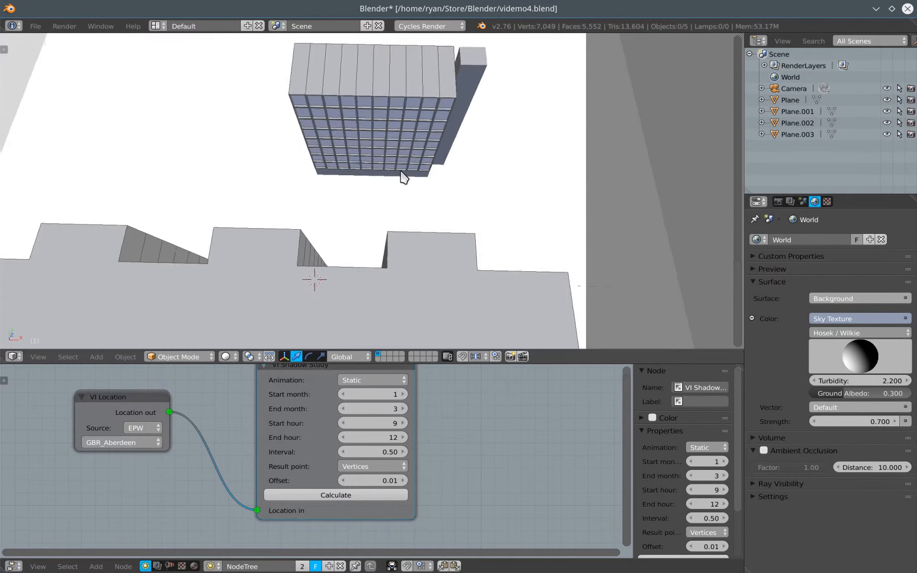
middle_drag(404, 176, 363, 143)
right_click(483, 194)
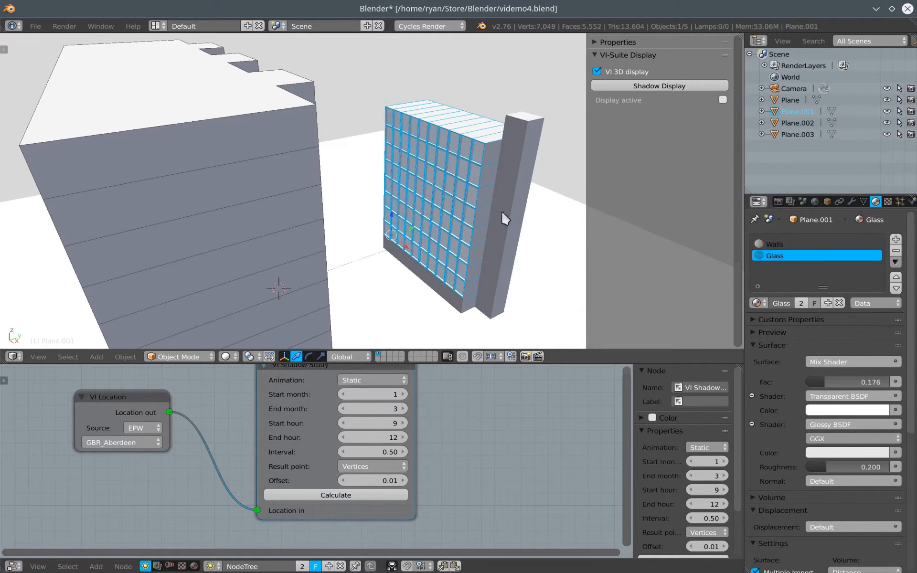
middle_drag(483, 208, 481, 199)
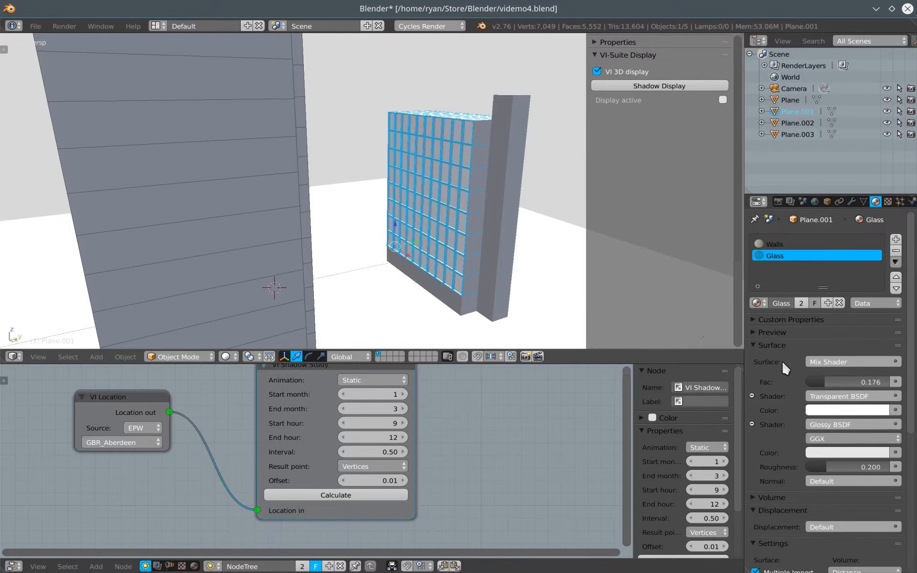
scroll(911, 272, down, 5)
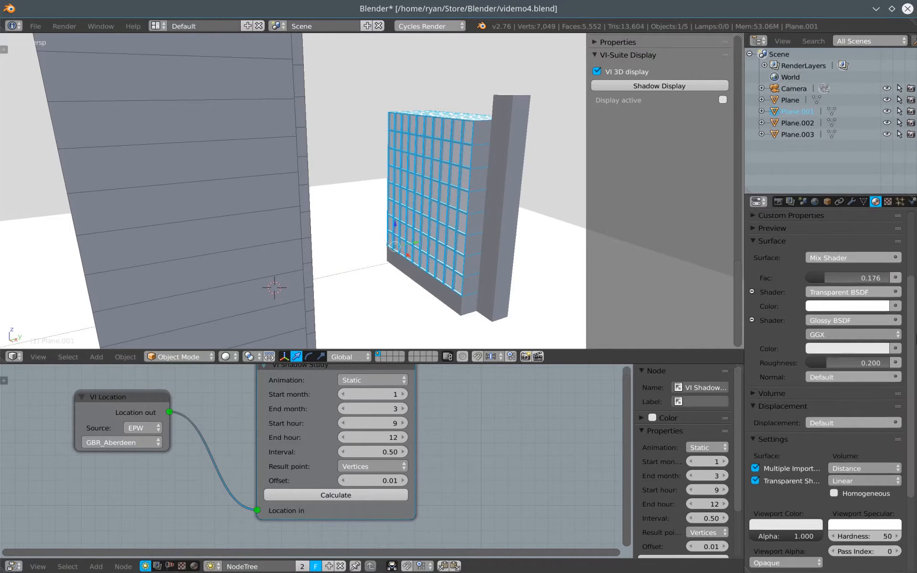
scroll(901, 253, up, 5)
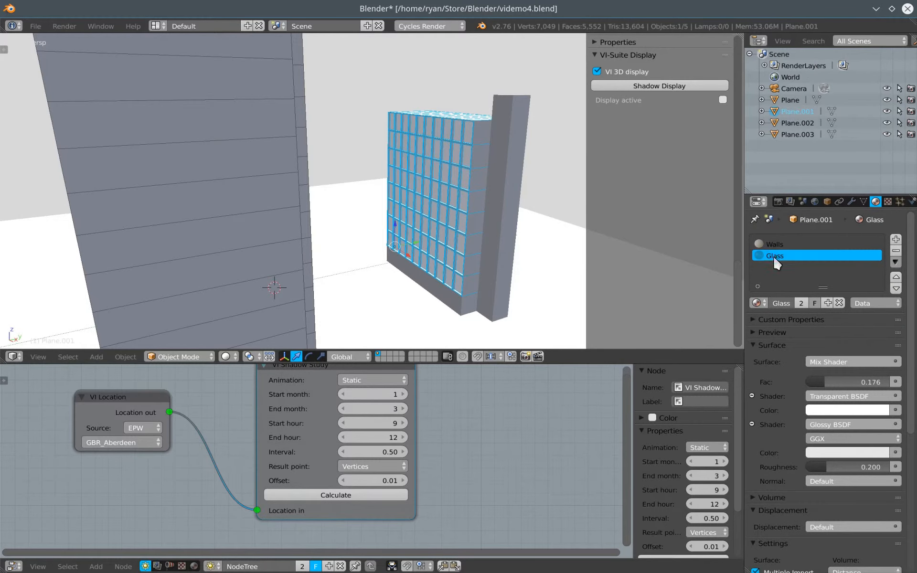
scroll(915, 419, down, 8)
scroll(915, 419, down, 1)
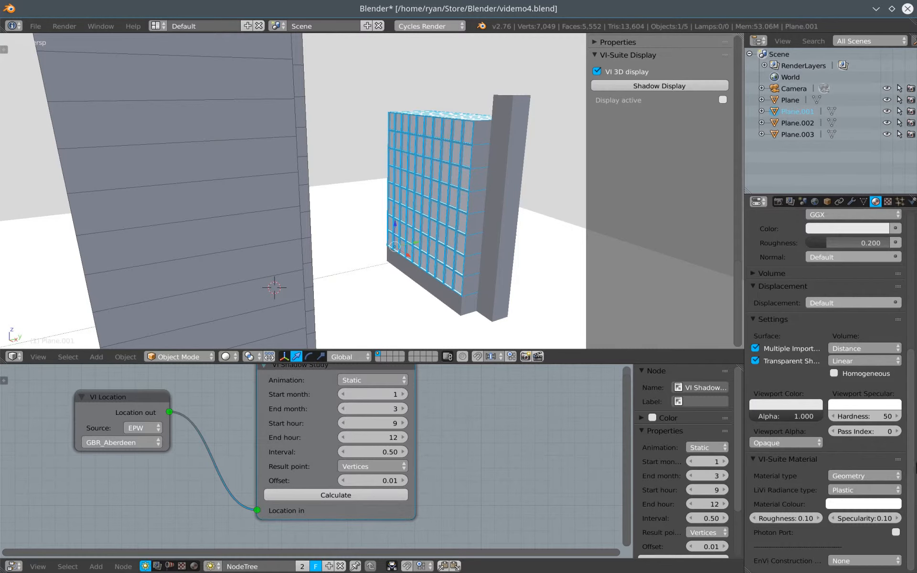
click(862, 479)
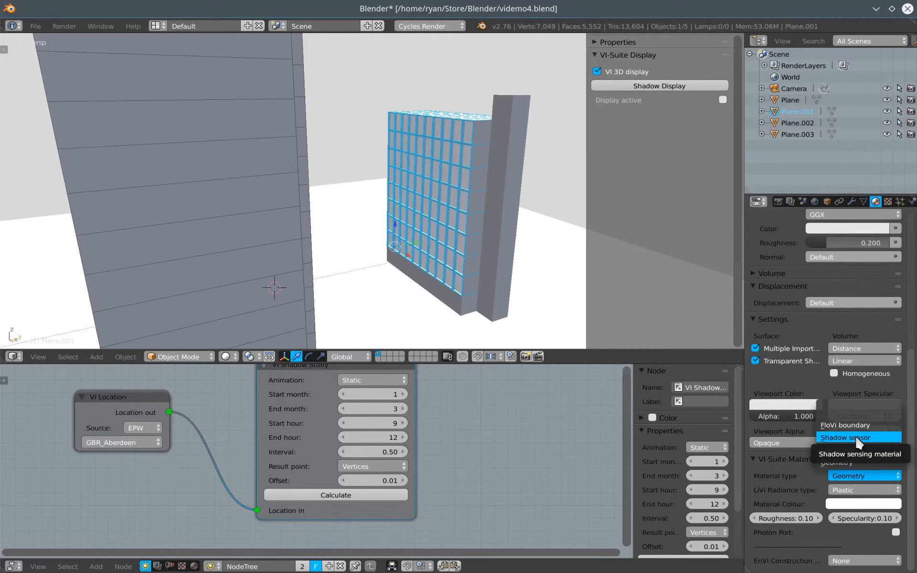
click(856, 438)
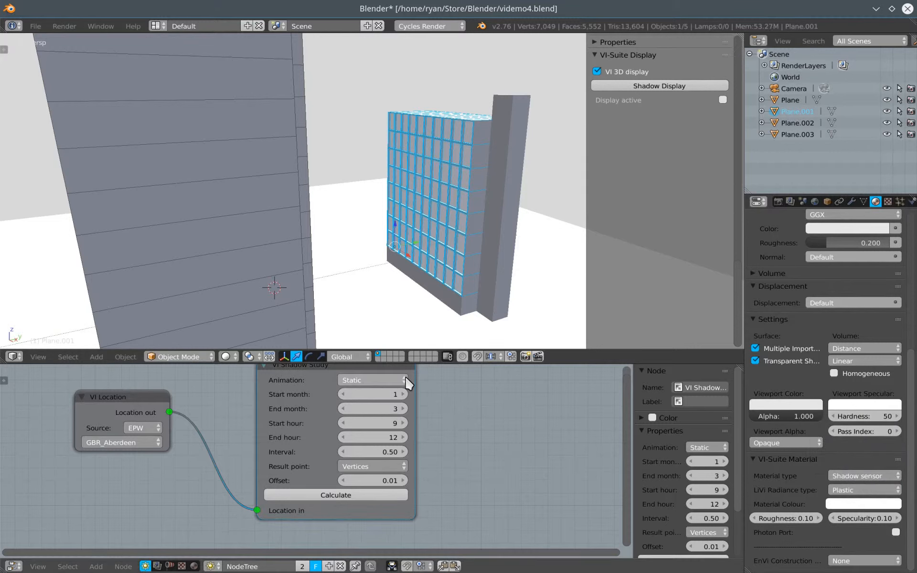
Recalculate the shadow study and display its results on the smaller building's windows.
click(339, 495)
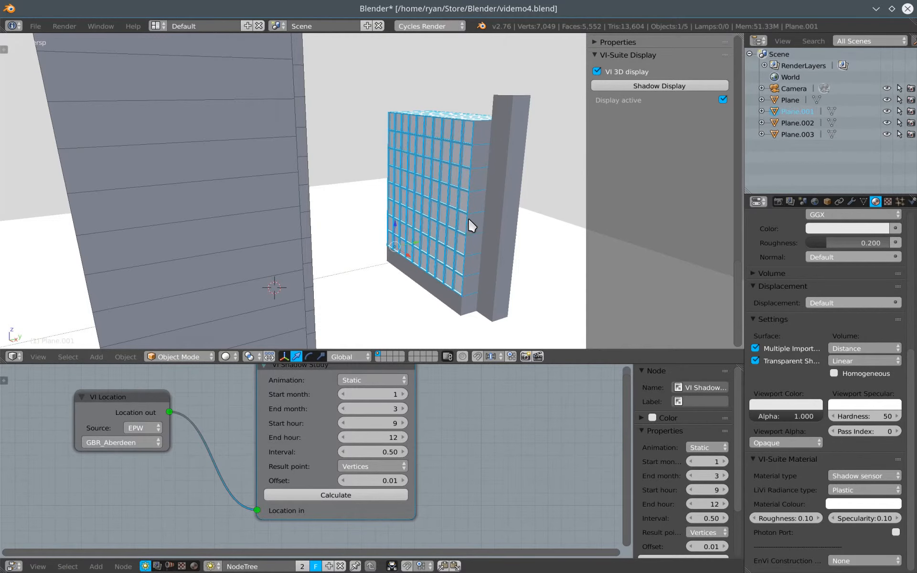
mouse_move(468, 215)
middle_down()
mouse_move(445, 223)
mouse_move(464, 222)
middle_up()
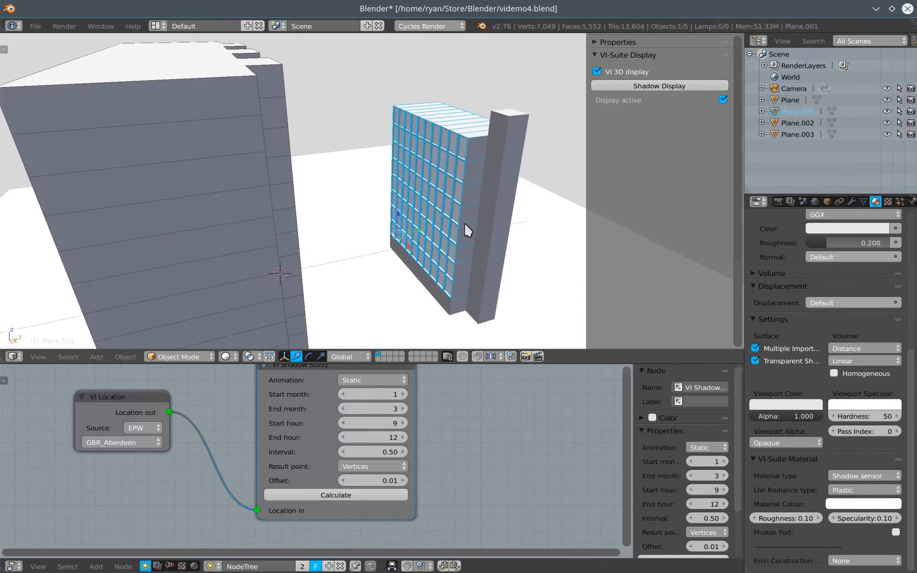
click(666, 85)
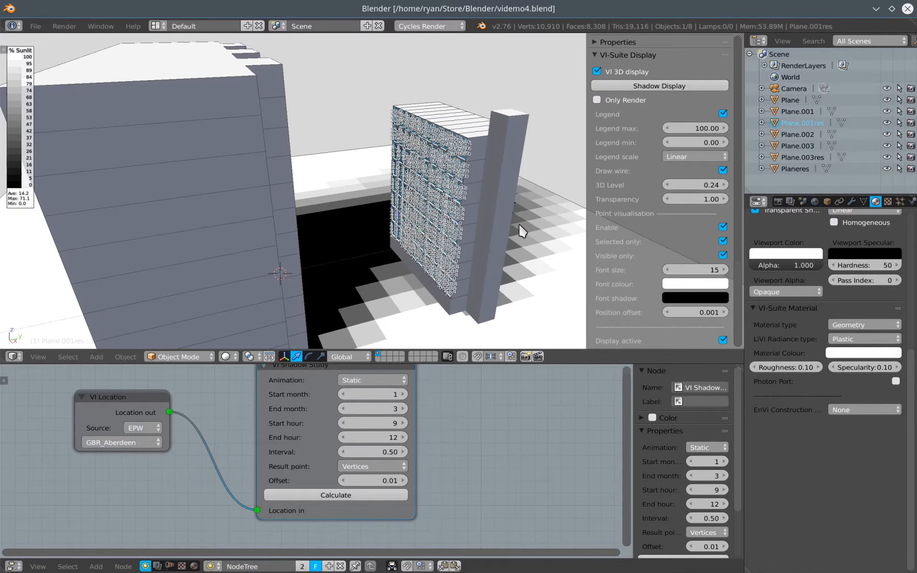
middle_drag(524, 224, 556, 217)
scroll(436, 168, up, 3)
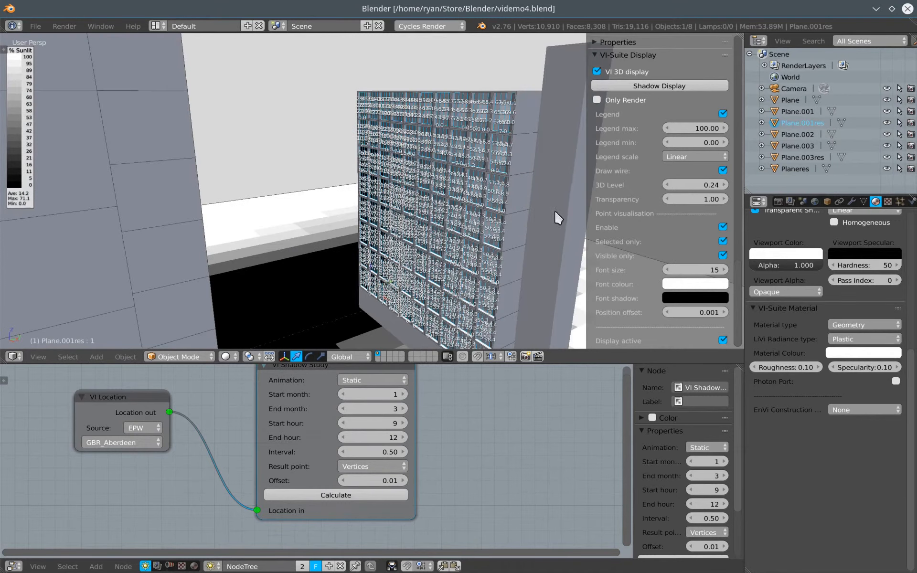
Turn off the point values, deselect everything and examine the sunlit shading across the smaller building's windows.
click(726, 228)
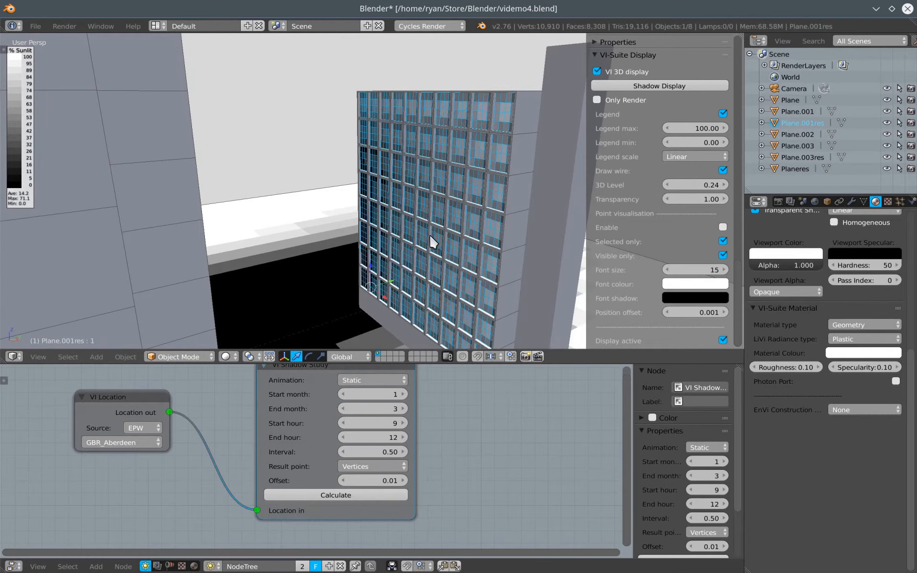
scroll(435, 232, up, 3)
middle_drag(442, 230, 524, 232)
scroll(413, 233, up, 5)
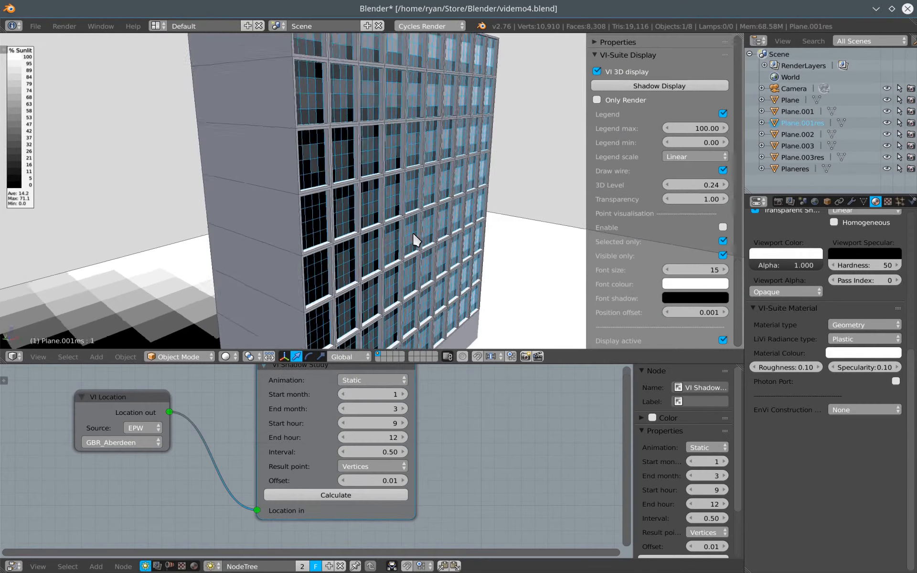
middle_drag(409, 261, 389, 250)
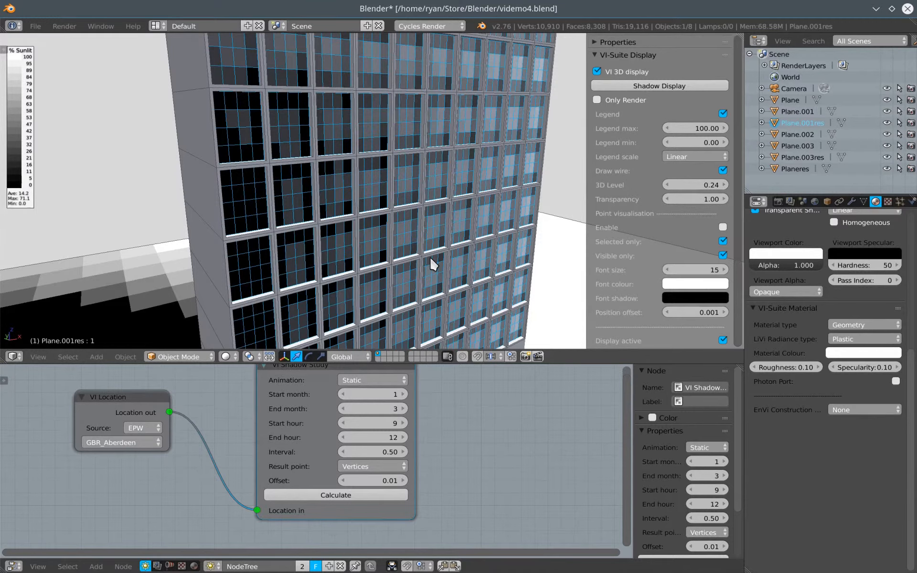
key(a)
middle_drag(429, 256, 411, 246)
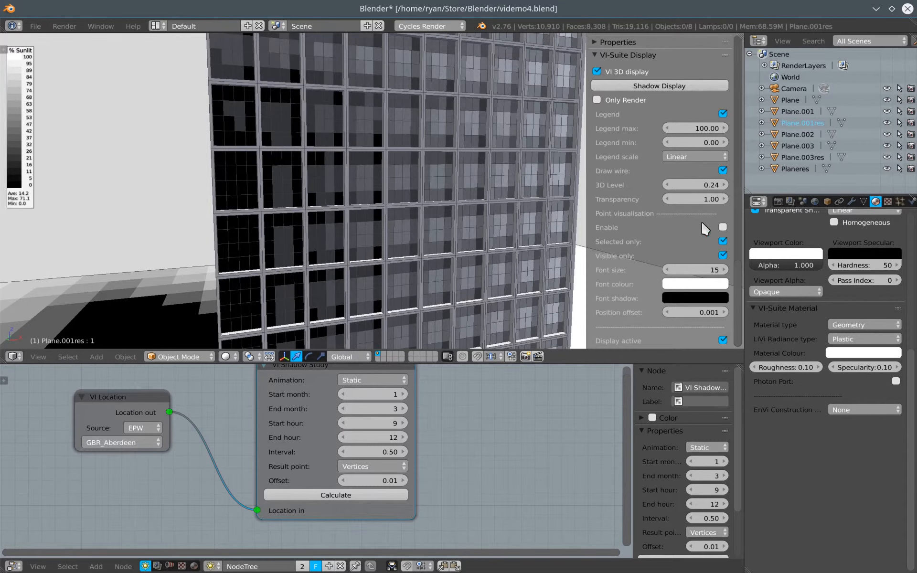
Turn the point values back on and reduce their font size to 9 on the smaller building's windows.
click(723, 228)
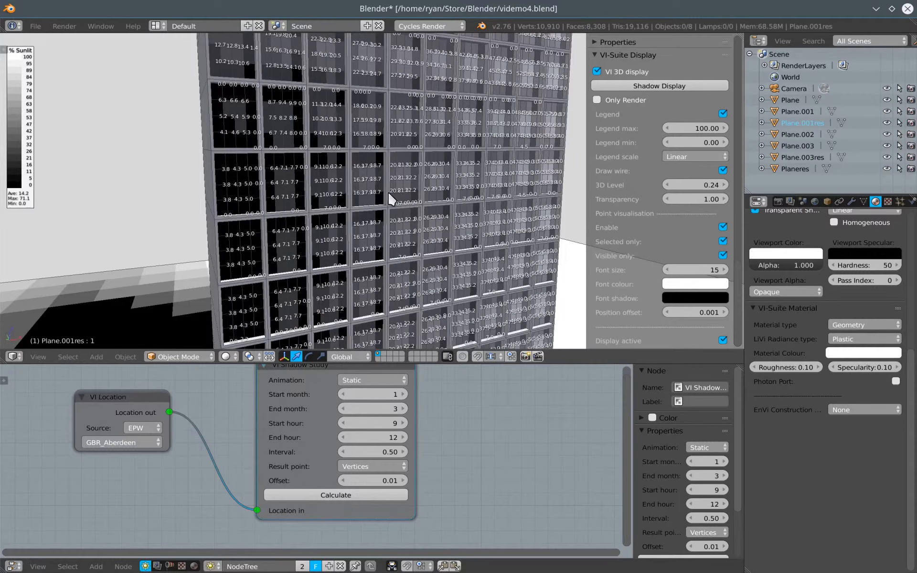
click(667, 268)
click(667, 269)
click(667, 269)
click(667, 268)
click(667, 268)
click(667, 268)
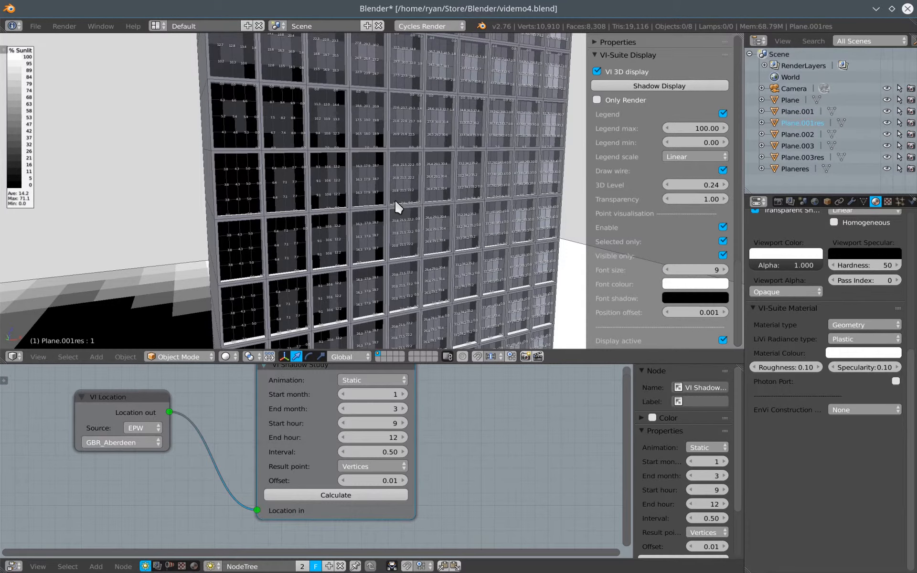
scroll(373, 191, up, 5)
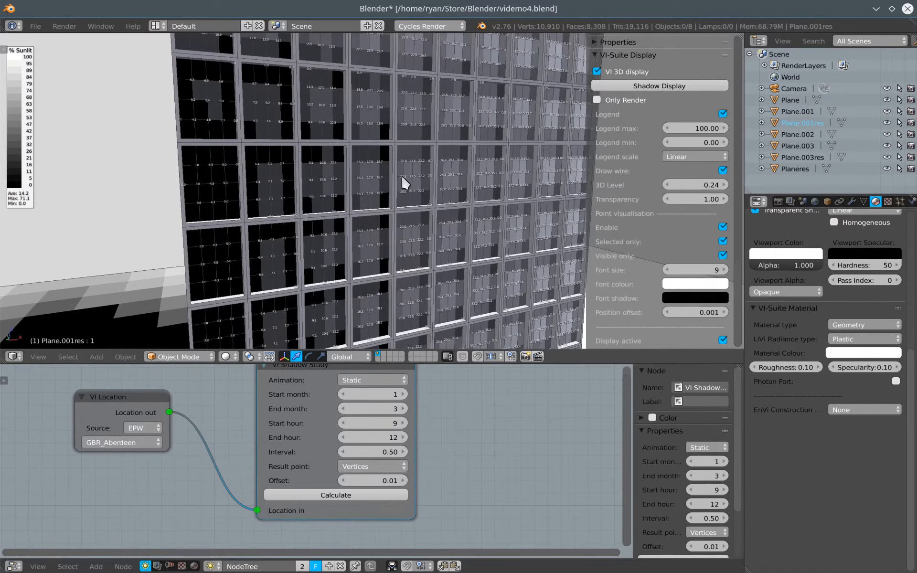
Select the smaller building and show point values for all objects instead of selected ones, limited to visible points only.
click(722, 256)
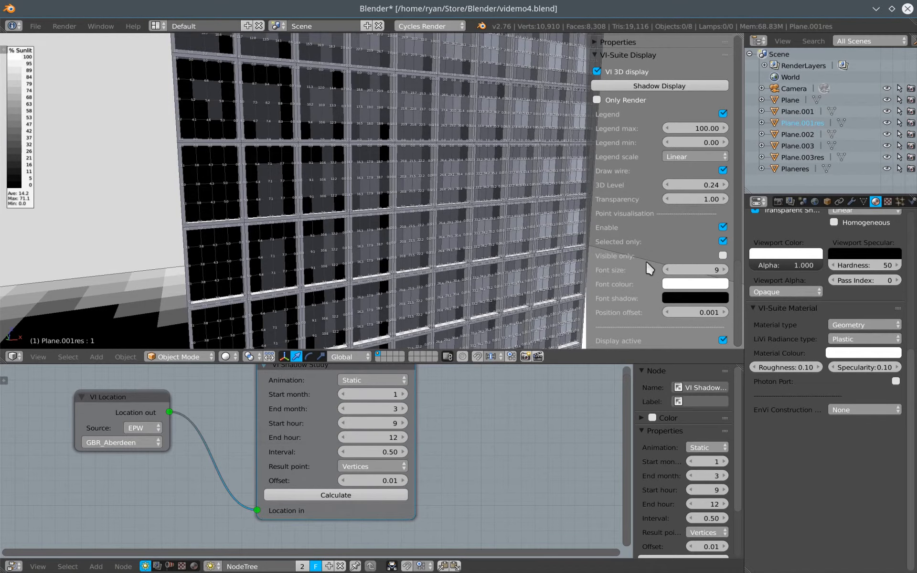
middle_drag(391, 235, 415, 237)
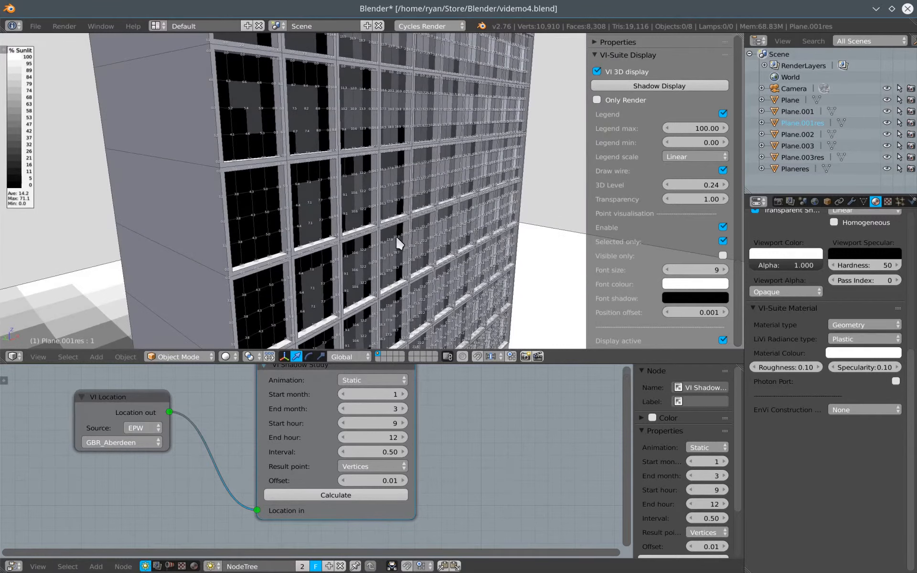
right_click(164, 144)
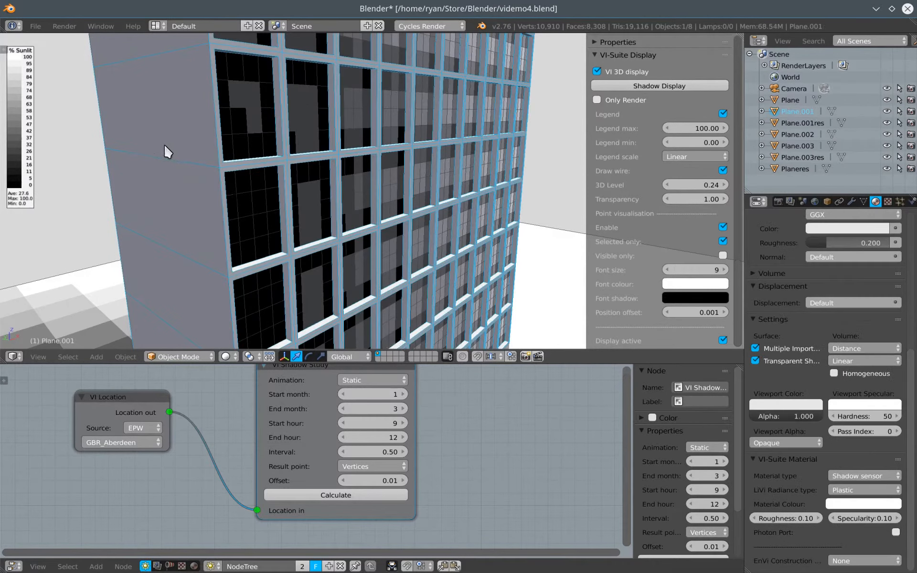
scroll(319, 251, down, 6)
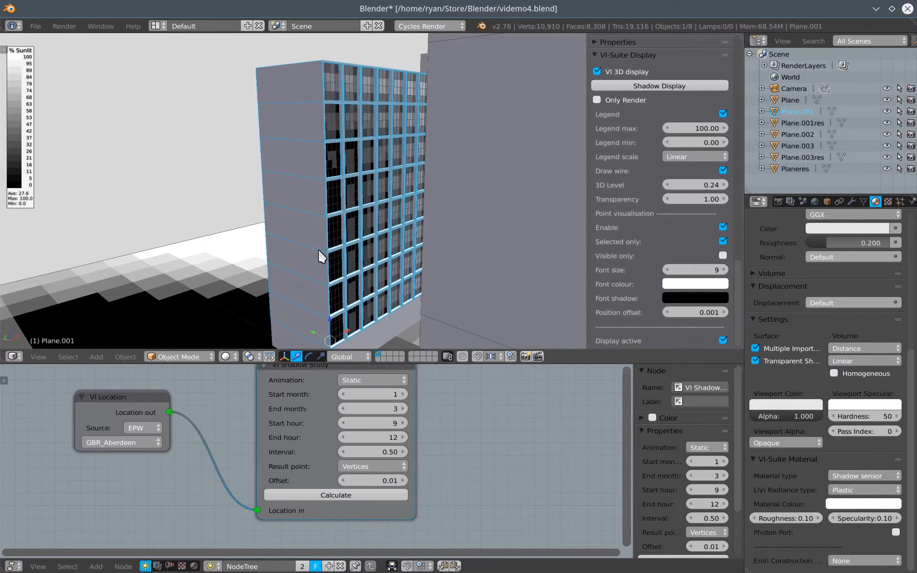
scroll(382, 228, up, 7)
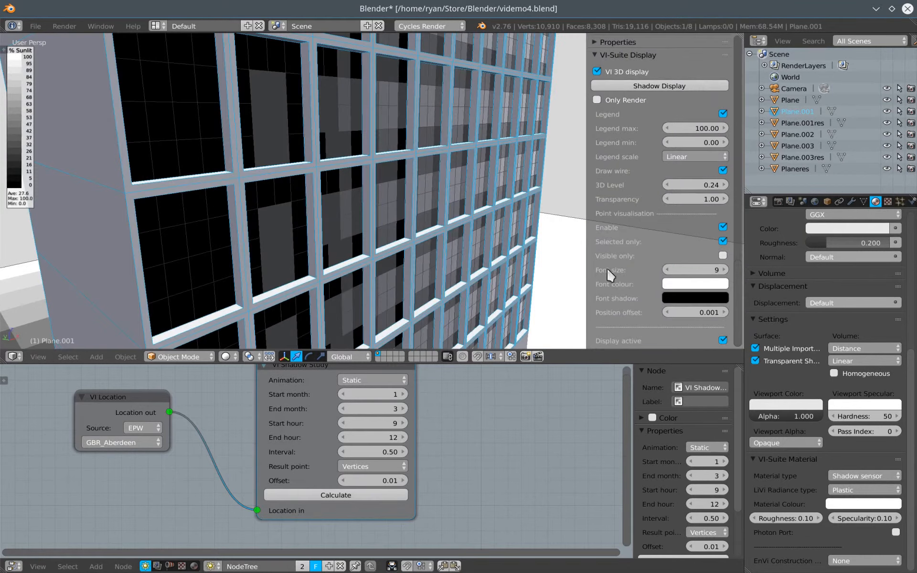
click(723, 242)
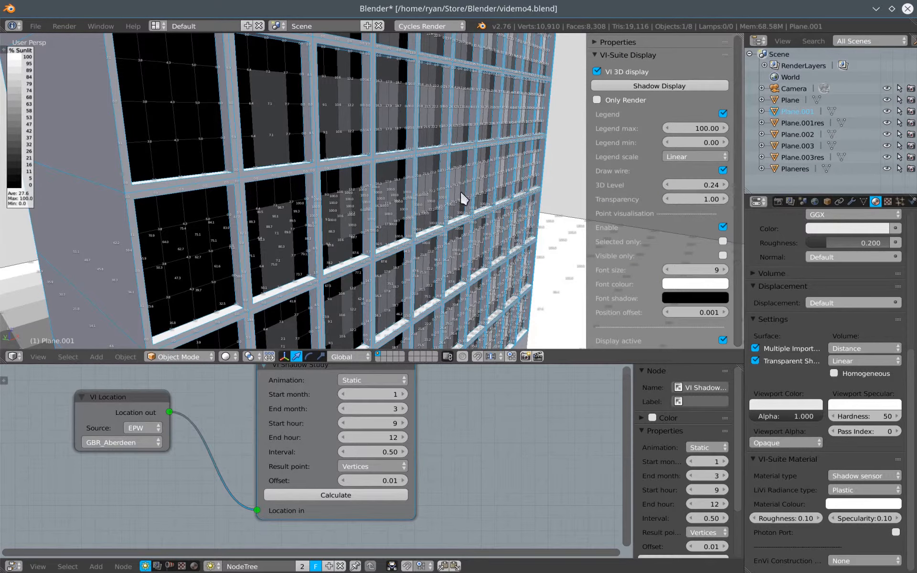
click(723, 257)
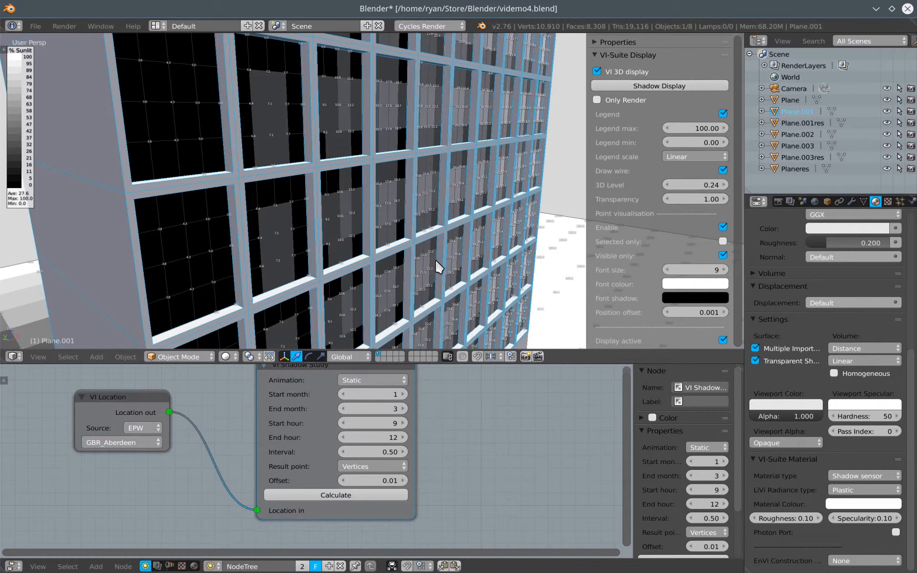
Examine the visible point values on the windows of both buildings and on the ground between them.
scroll(478, 220, down, 8)
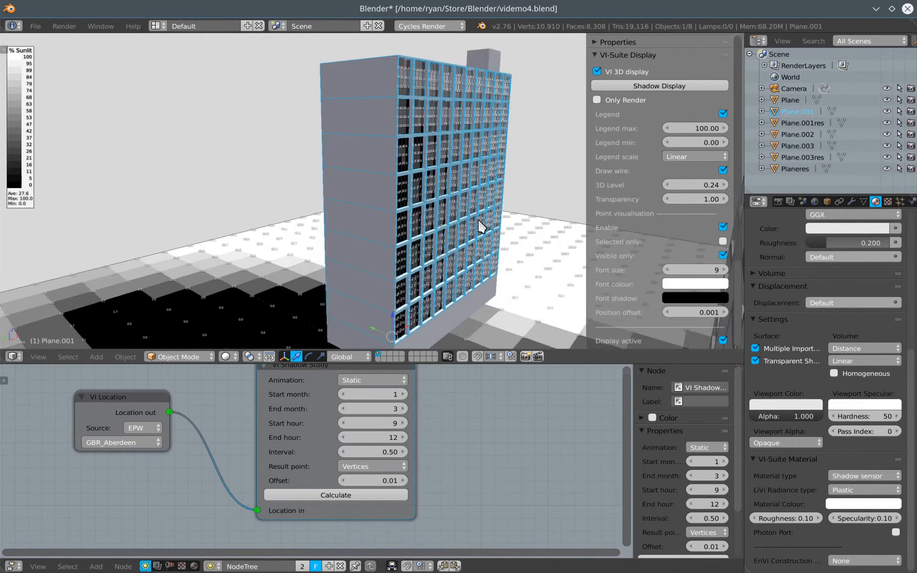
scroll(478, 220, down, 2)
mouse_move(378, 216)
middle_down()
mouse_move(274, 214)
mouse_move(371, 219)
mouse_move(457, 173)
middle_up()
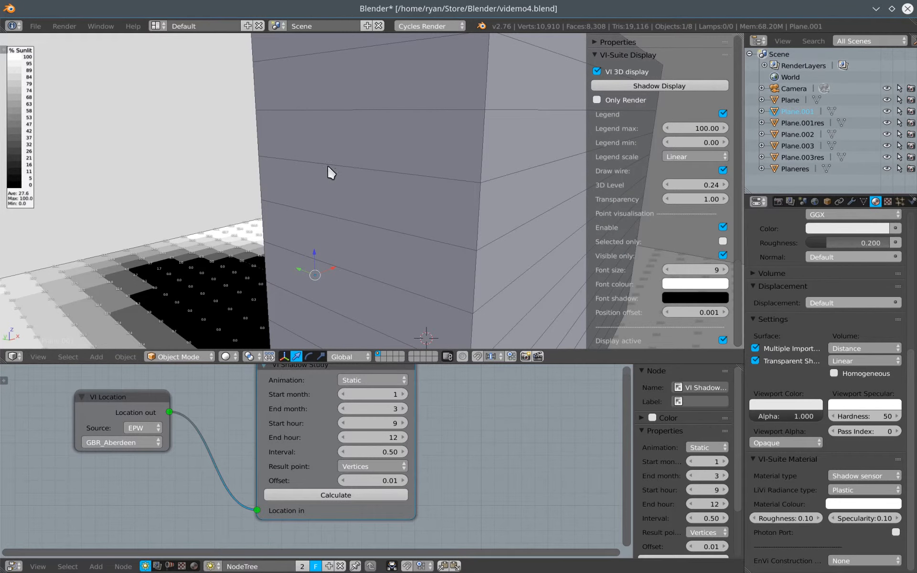
middle_drag(328, 164, 394, 165)
scroll(369, 166, down, 5)
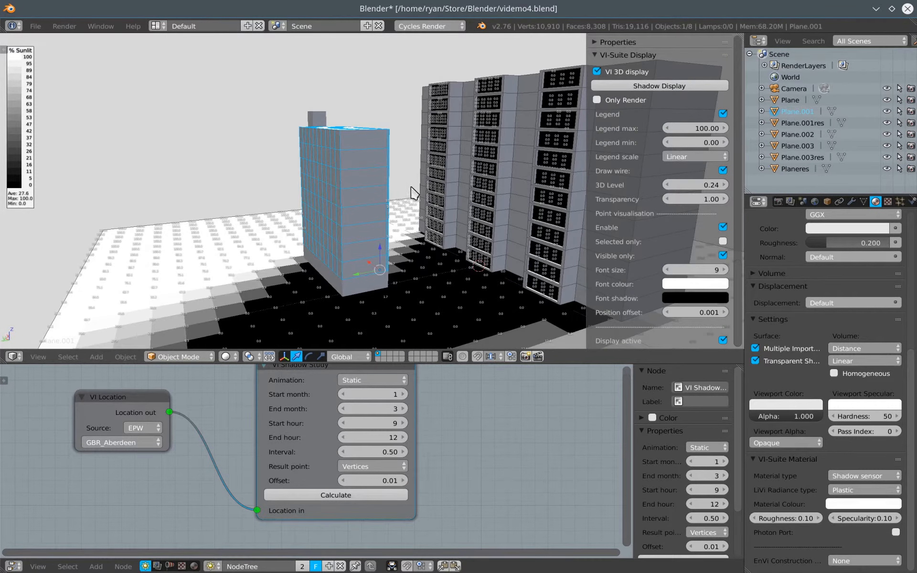
scroll(548, 186, up, 5)
middle_drag(558, 188, 495, 213)
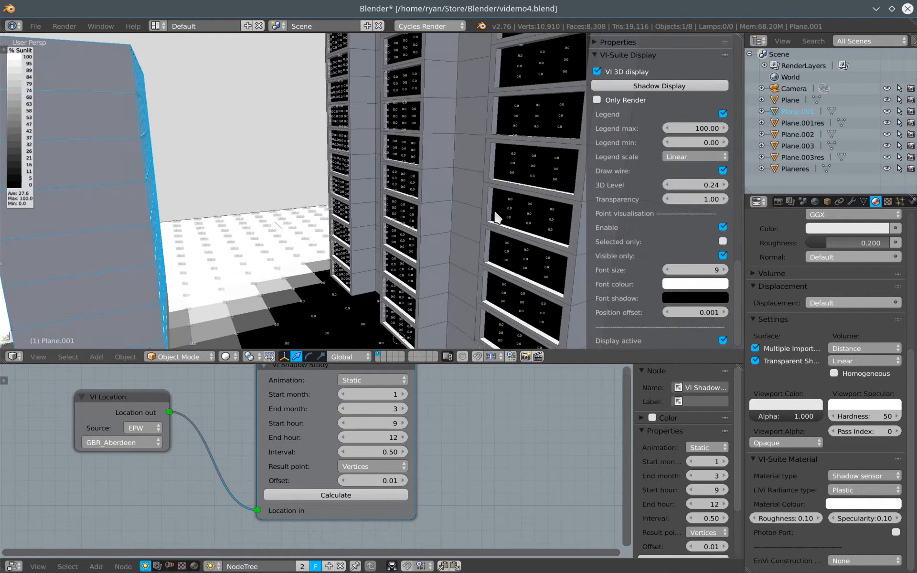
scroll(497, 217, down, 3)
middle_drag(487, 144, 494, 155)
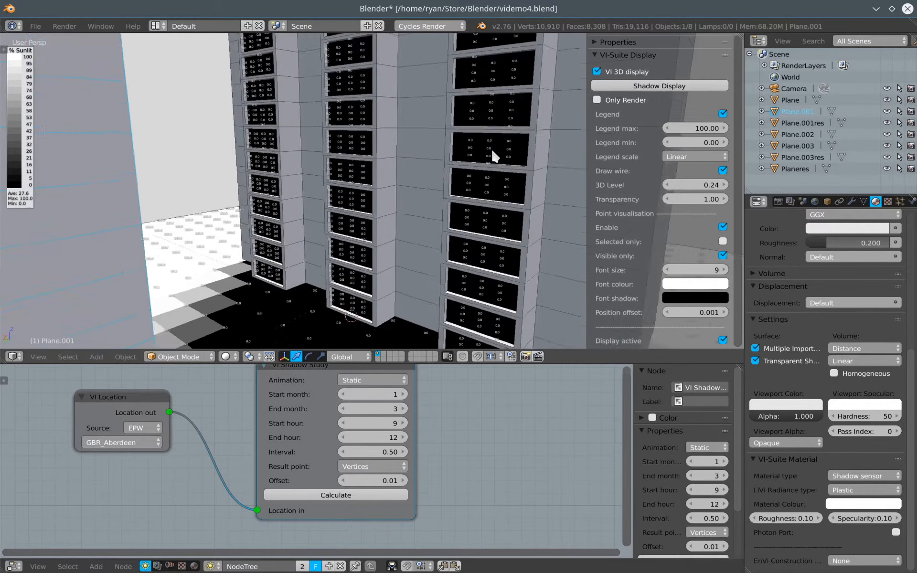
scroll(493, 154, up, 4)
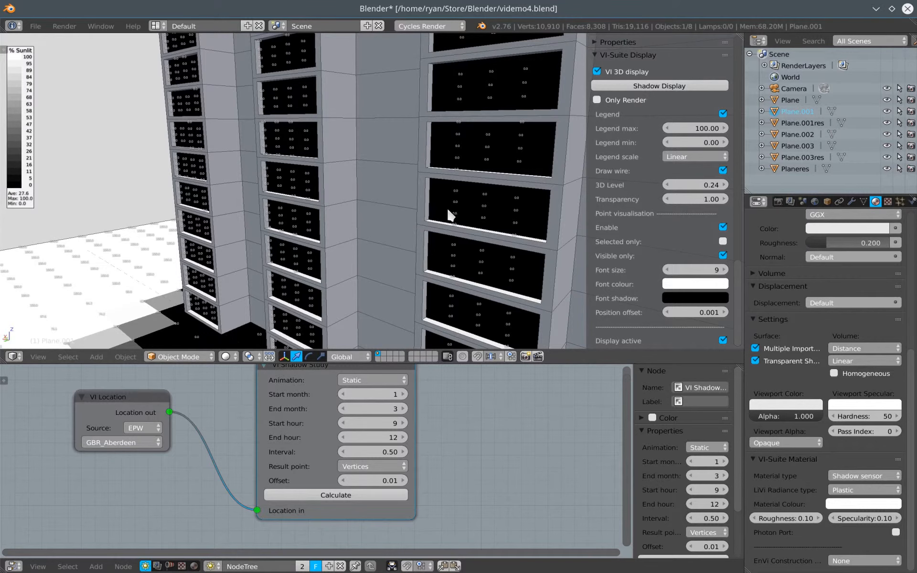
scroll(460, 211, down, 2)
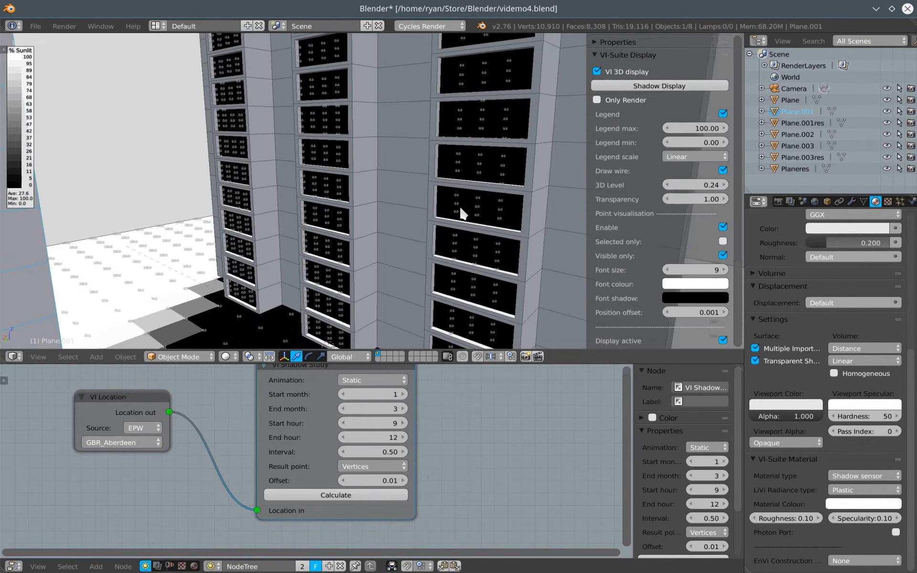
Examine the point values on the larger building's windows and the surrounding ground from different distances and angles.
scroll(407, 231, down, 4)
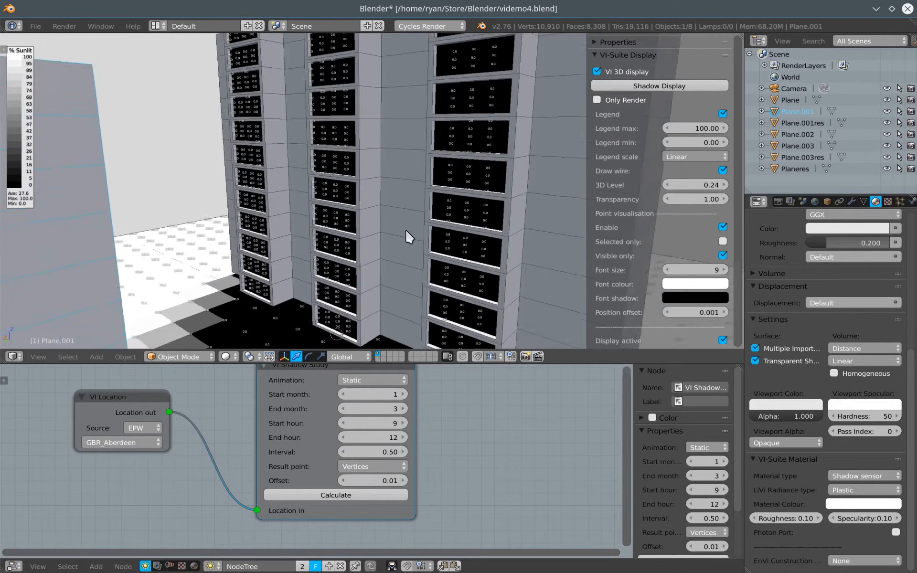
scroll(438, 219, down, 3)
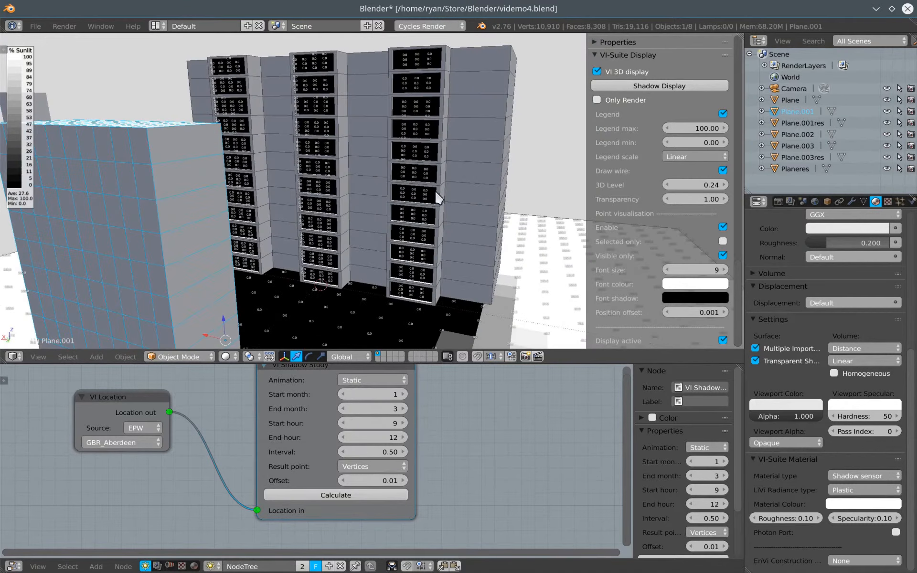
middle_drag(337, 230, 390, 243)
scroll(358, 229, up, 4)
scroll(366, 227, down, 3)
scroll(347, 242, down, 4)
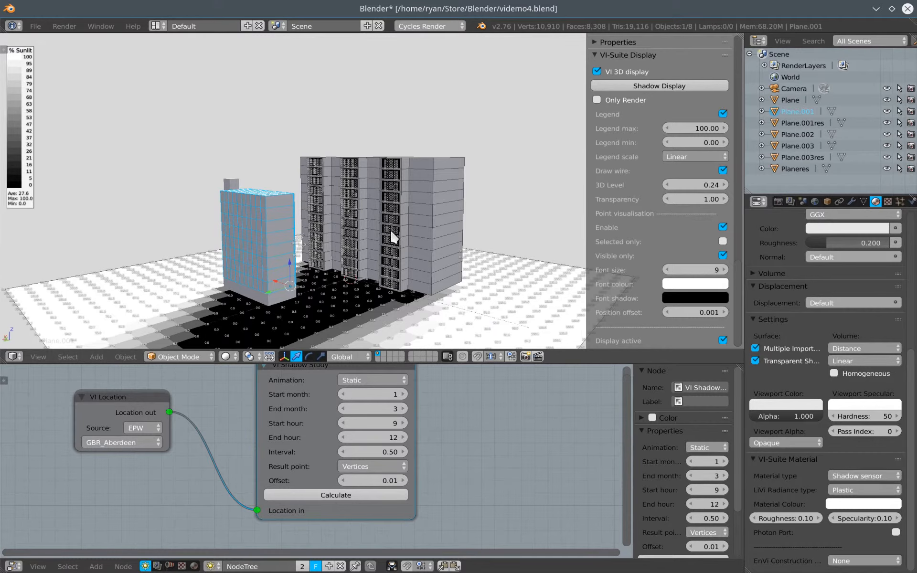
scroll(385, 219, up, 6)
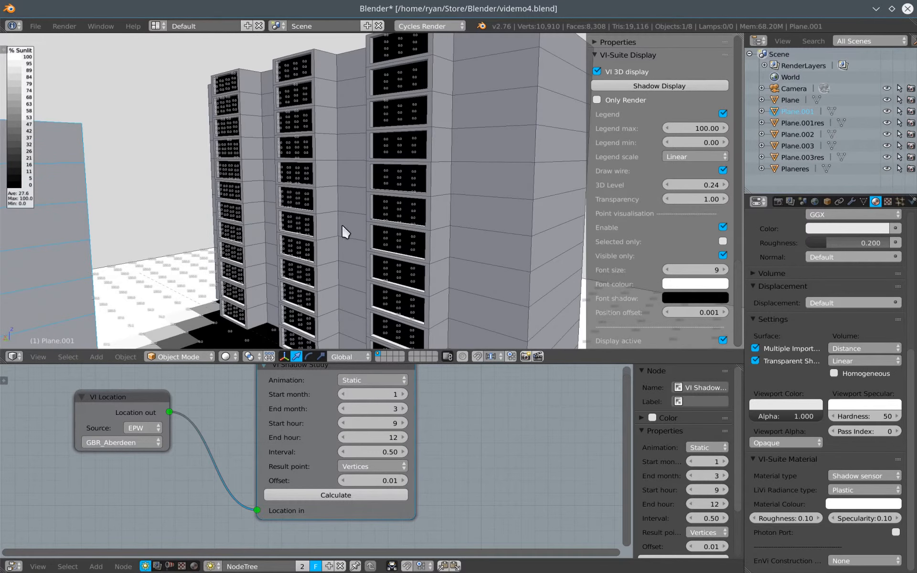
scroll(342, 225, up, 5)
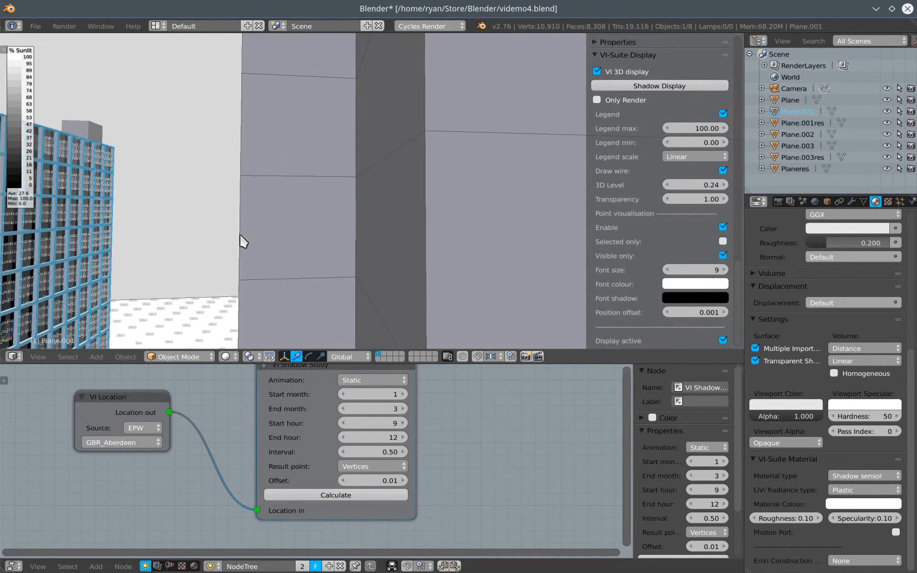
scroll(248, 239, down, 5)
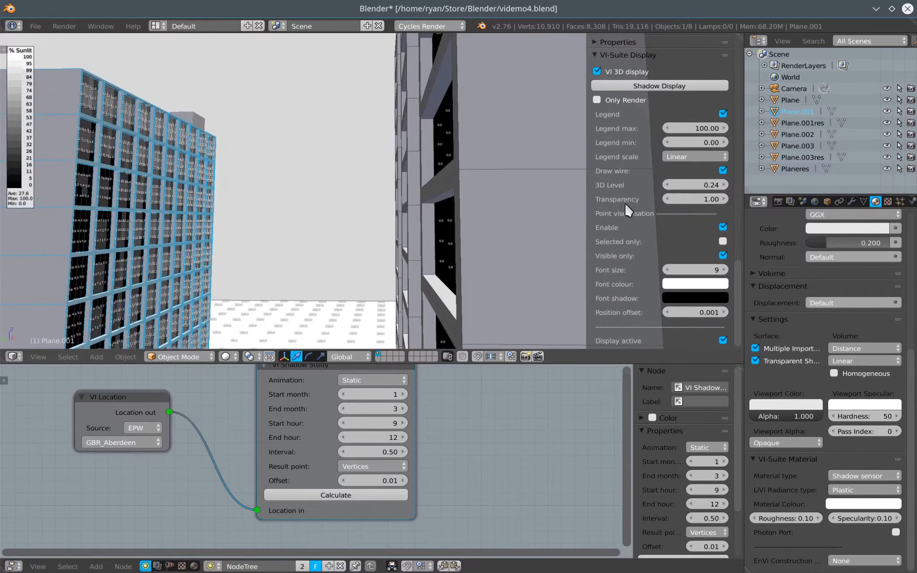
Raise the 3D level to 0.42 and examine the extruded results on the smaller building's windows.
click(723, 186)
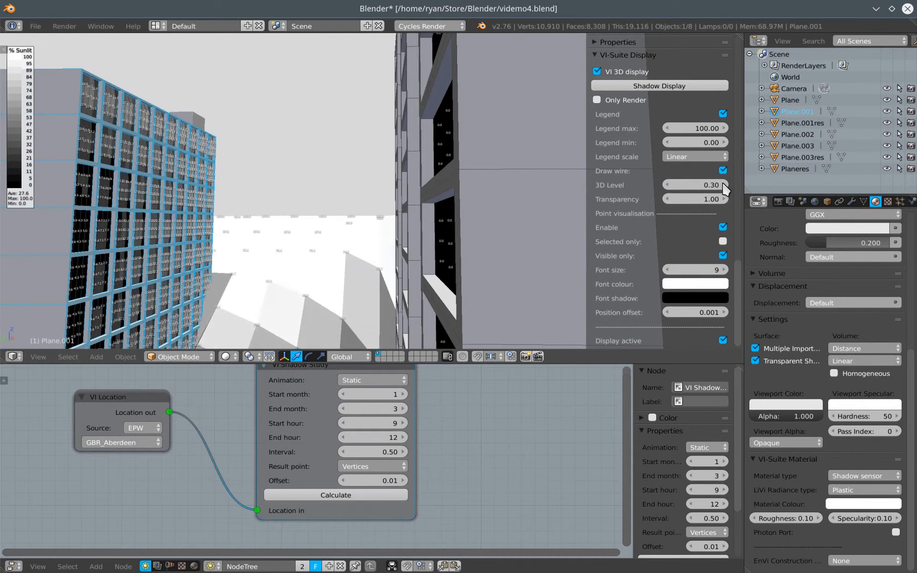
click(724, 185)
click(723, 185)
click(723, 185)
click(724, 185)
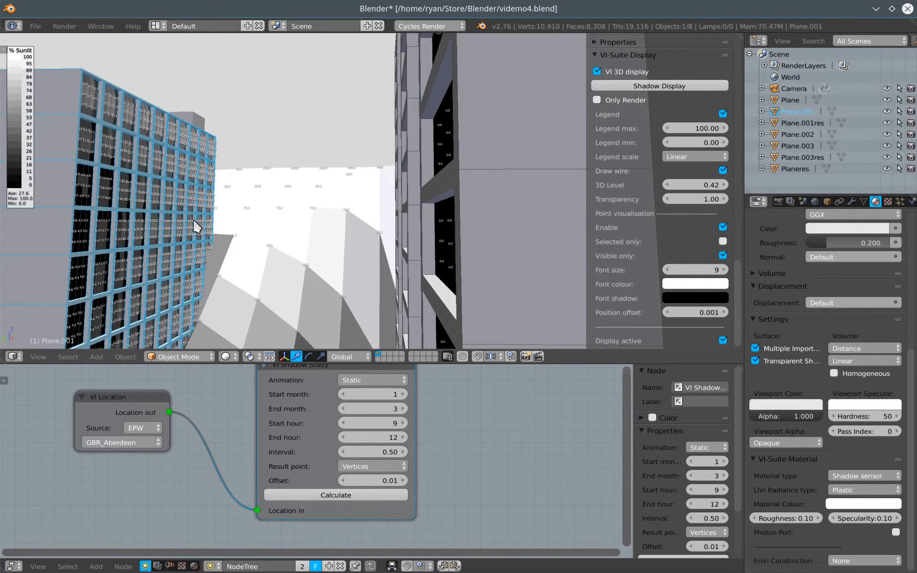
middle_drag(195, 222, 100, 242)
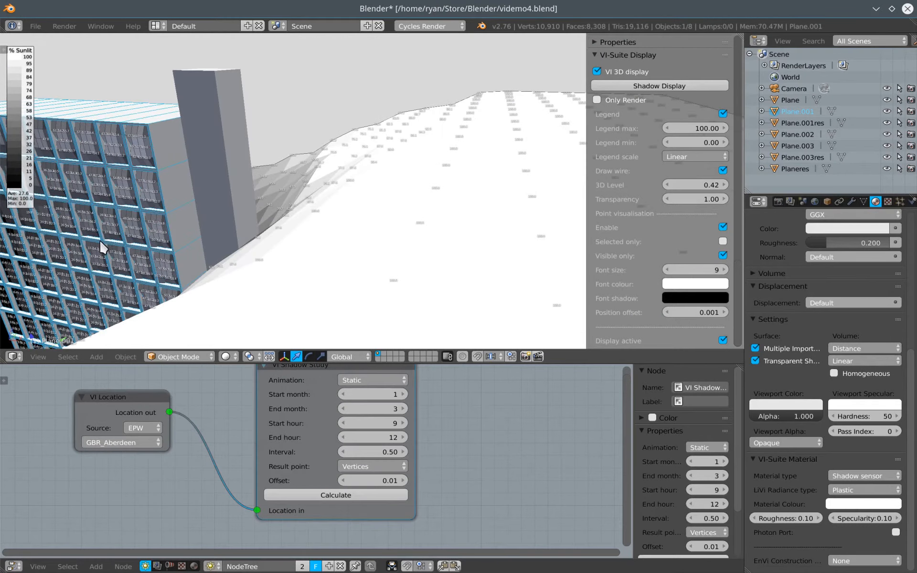
scroll(117, 153, up, 5)
scroll(229, 146, up, 2)
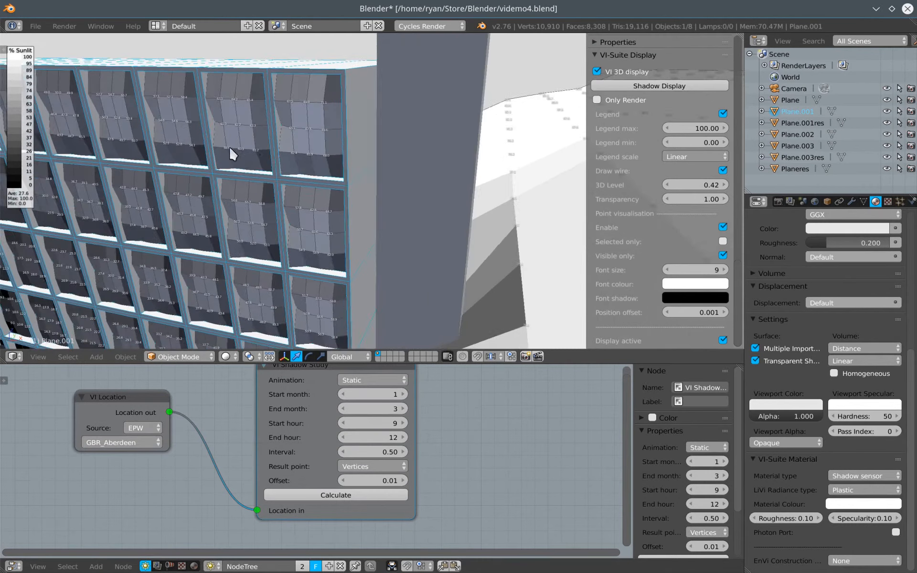
middle_drag(229, 146, 281, 152)
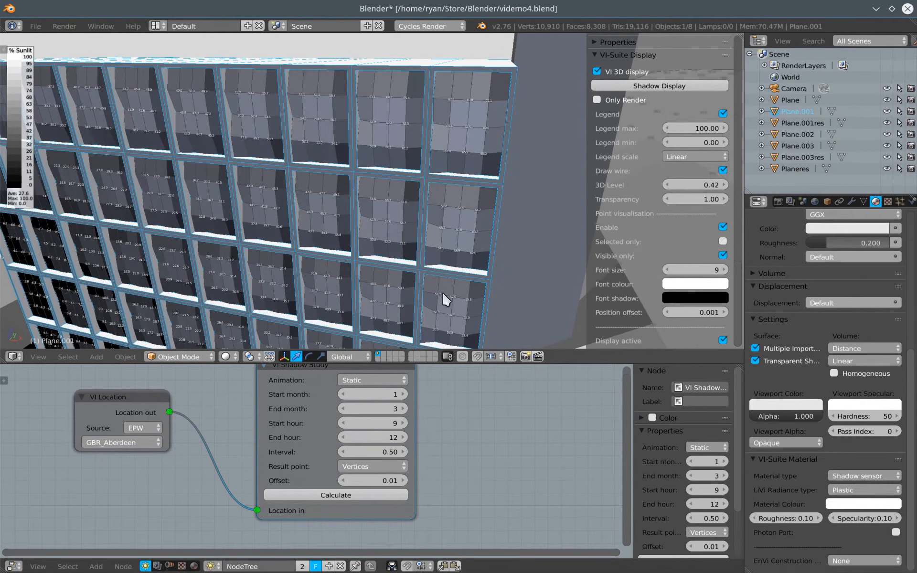
Recalculate the shadow study with Faces as the result point and display the new results.
click(386, 467)
click(375, 451)
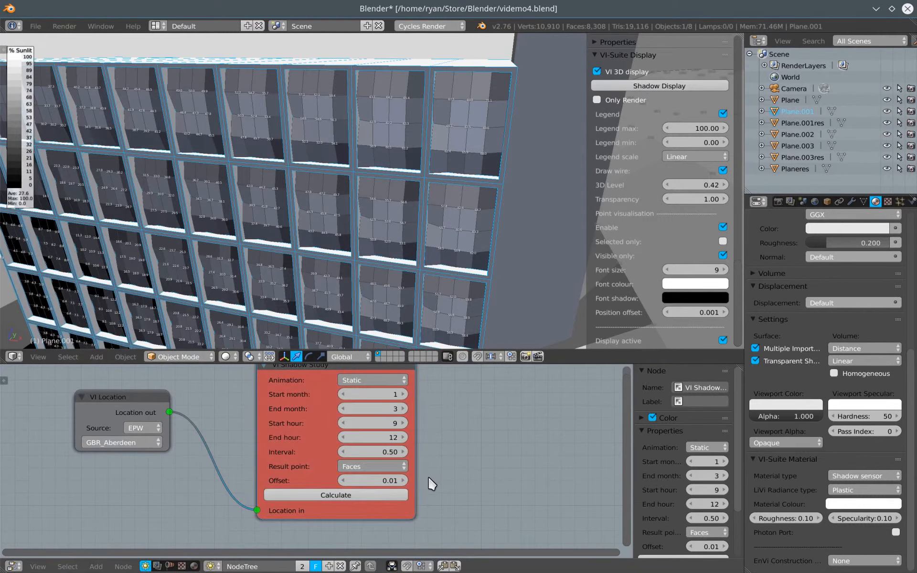
scroll(424, 430, down, 2)
click(348, 485)
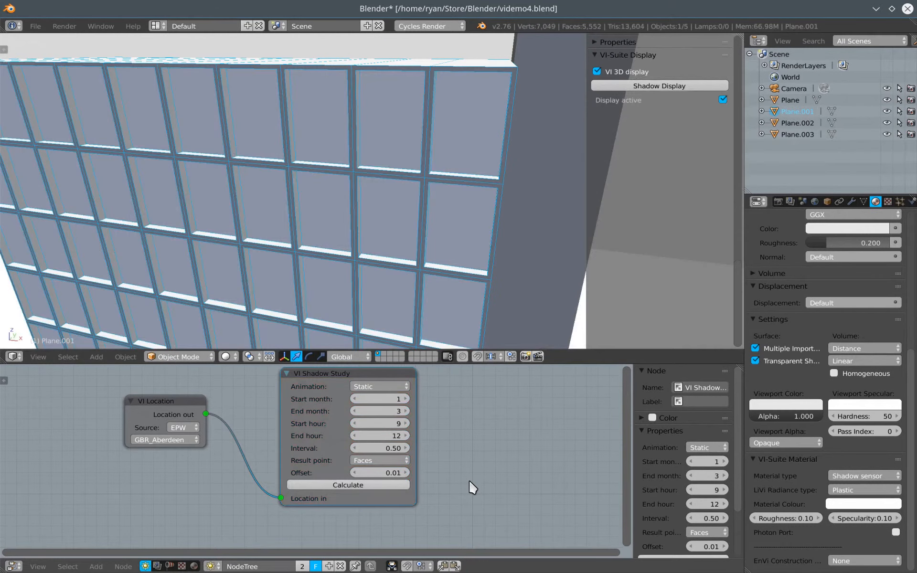
click(644, 85)
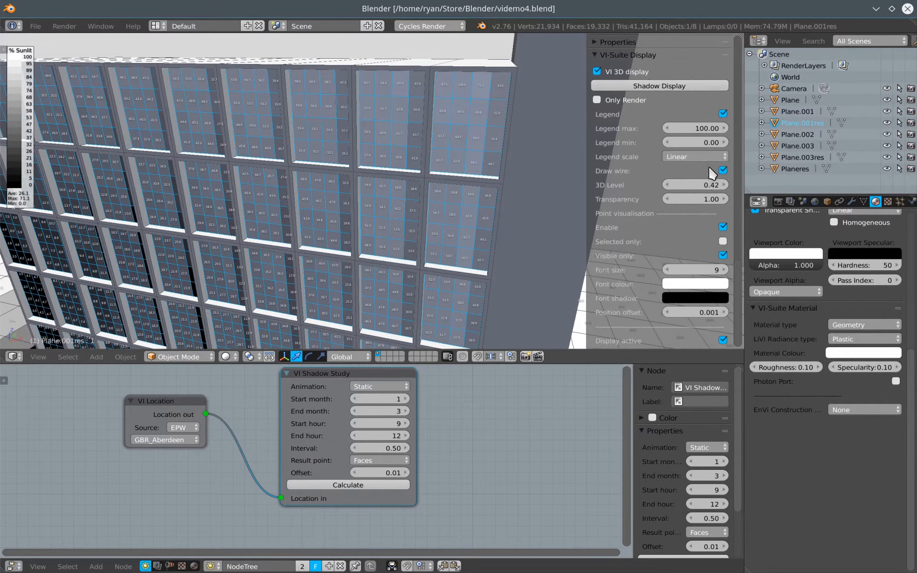
Raise the 3D level of the face-based results to 0.54.
click(722, 189)
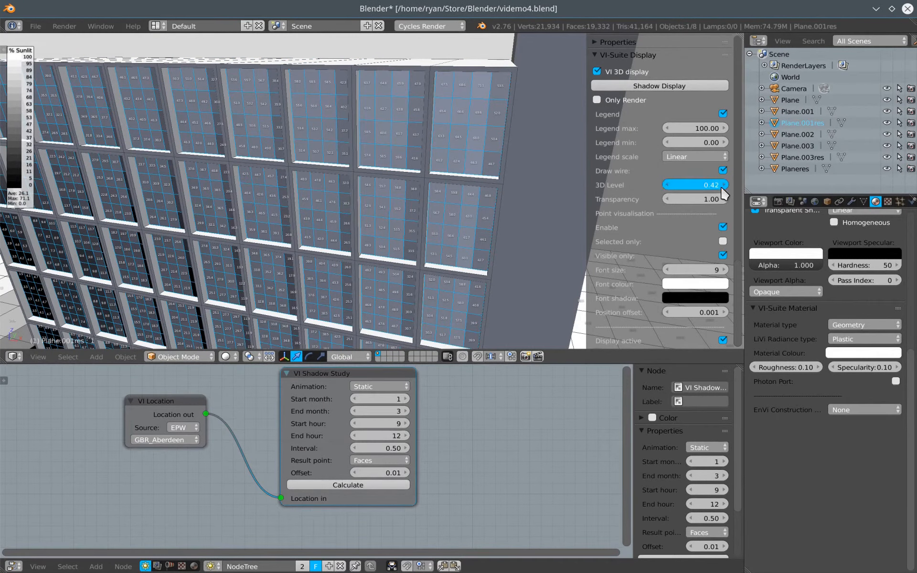
click(722, 188)
click(722, 189)
click(722, 189)
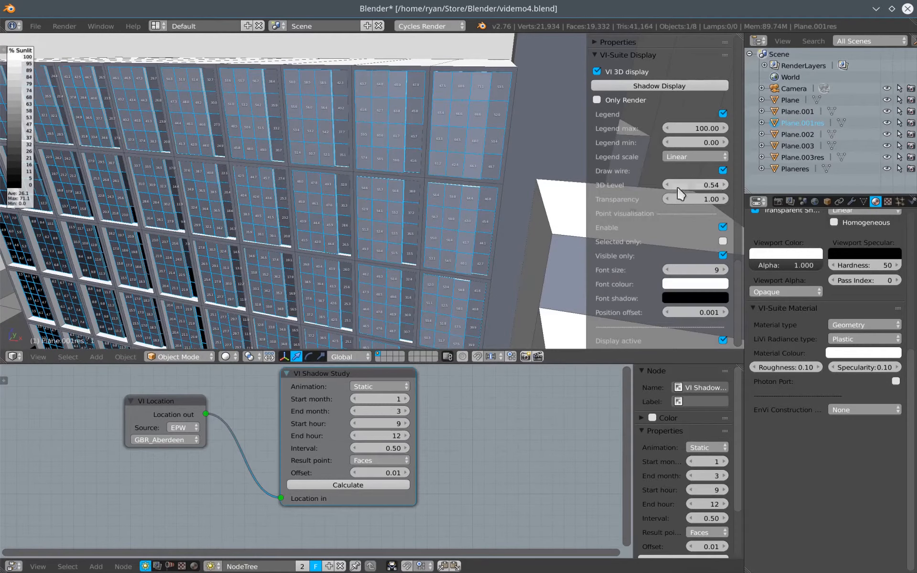
Examine the extruded face results across the ground plane and flatten them by setting the 3D level to 0.00.
middle_drag(260, 211, 310, 203)
scroll(310, 203, down, 14)
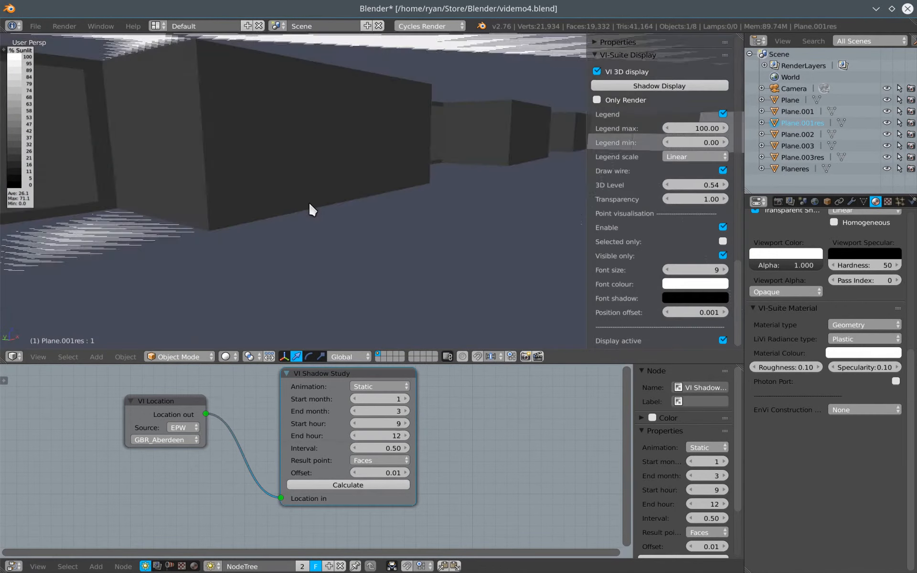
scroll(341, 214, down, 3)
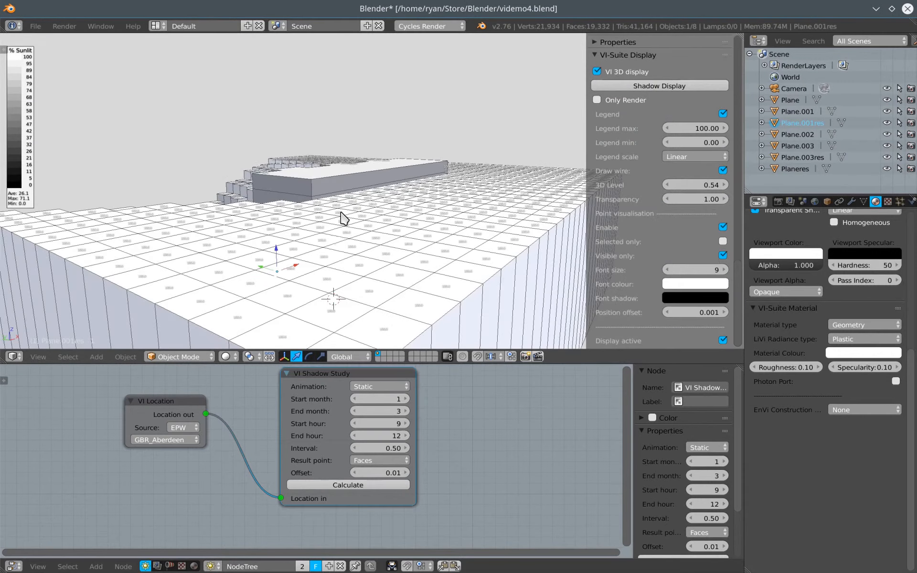
middle_drag(319, 265, 356, 264)
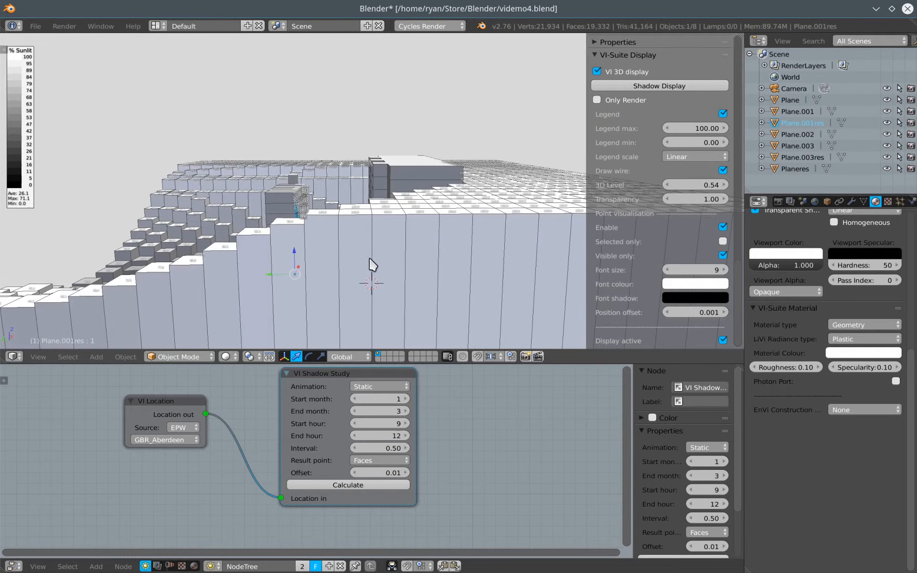
drag(698, 185, 679, 185)
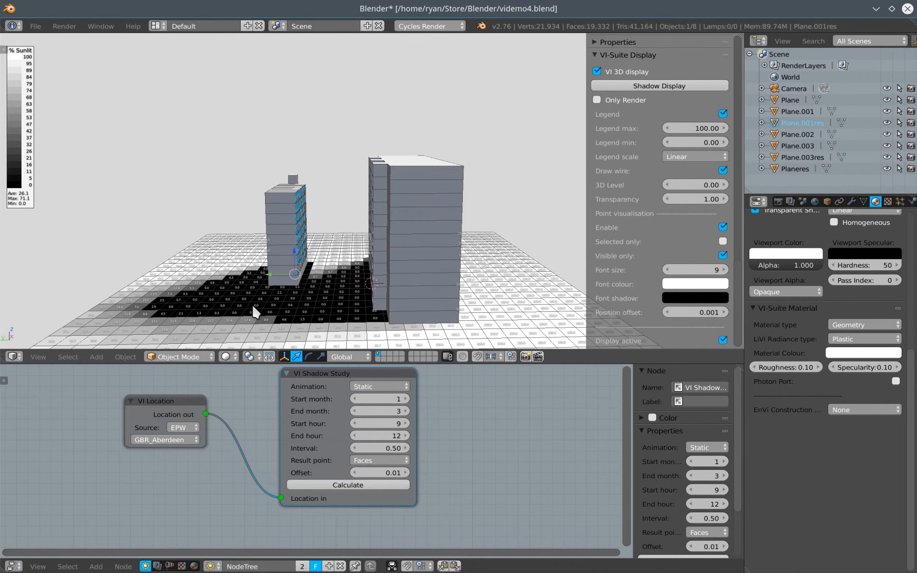
middle_drag(251, 304, 354, 250)
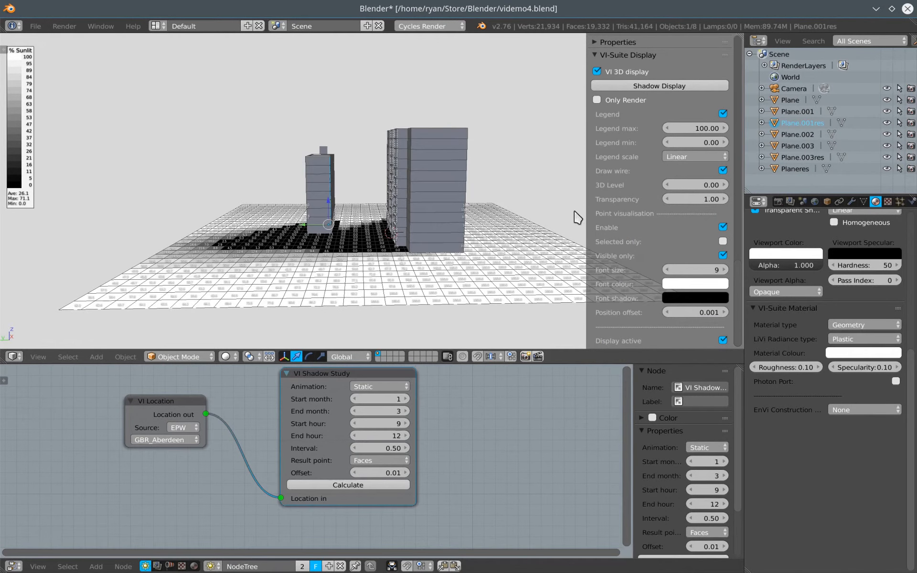
Select the smaller building (Plane.001) and change its glass material's VI-Suite material type to Geometry.
click(797, 112)
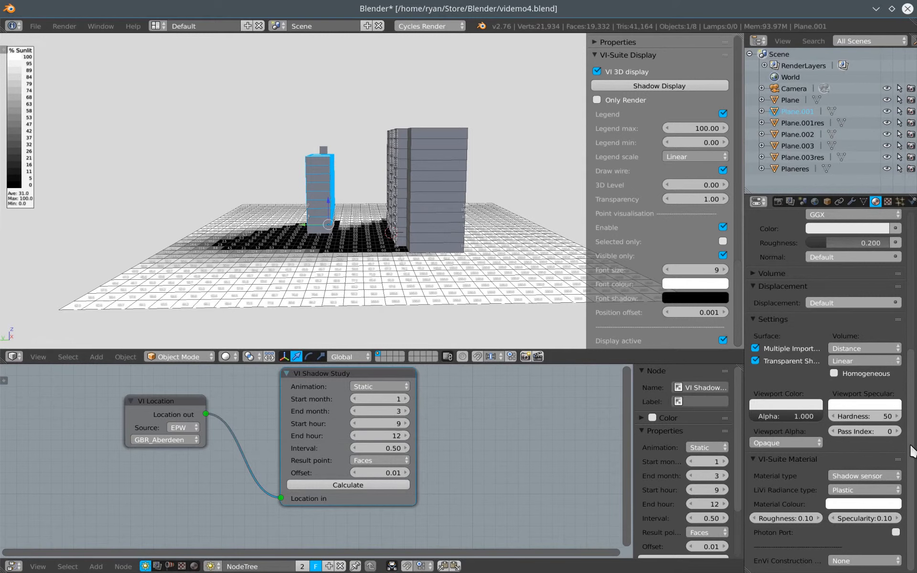
click(867, 478)
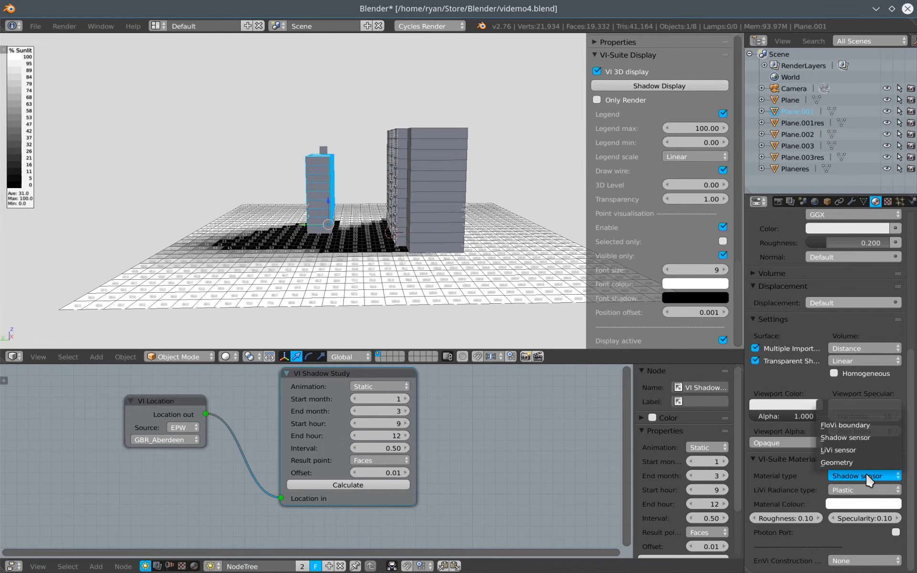
click(860, 463)
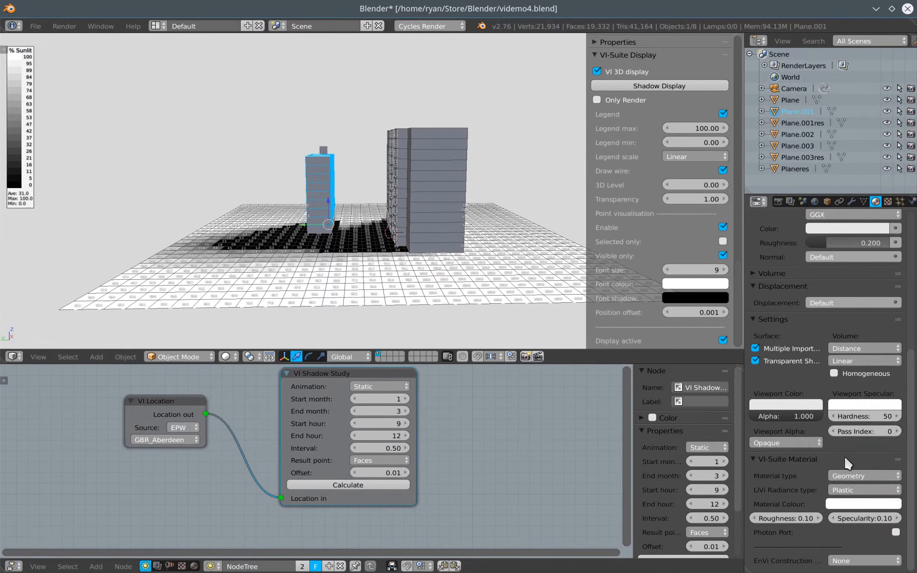
Recalculate the shadow study without the glazing sensors and display the results on the ground plane.
click(348, 485)
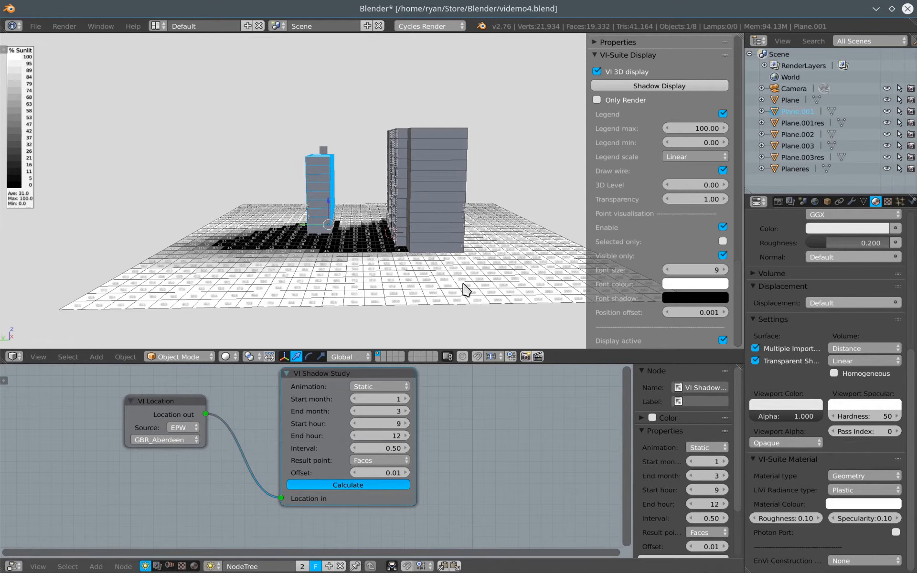
click(675, 82)
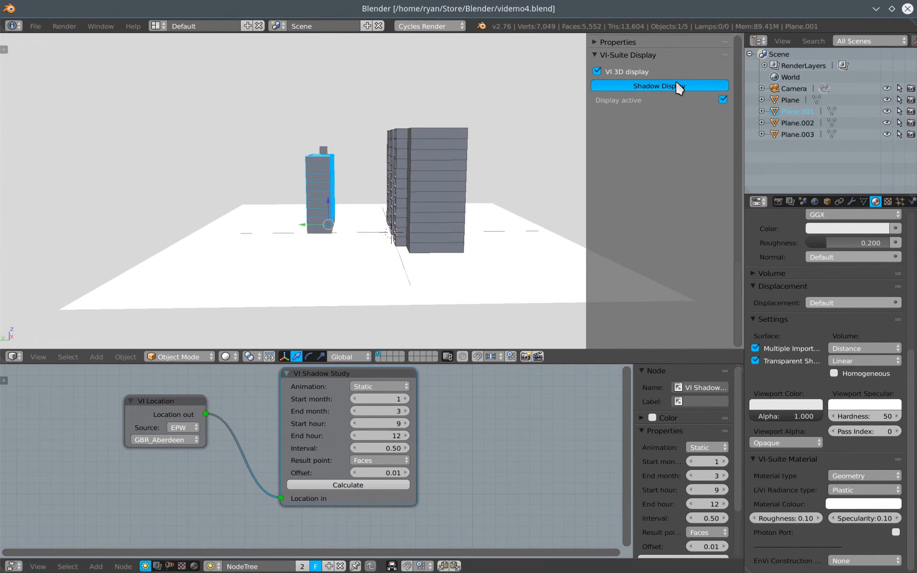
middle_drag(386, 237, 460, 241)
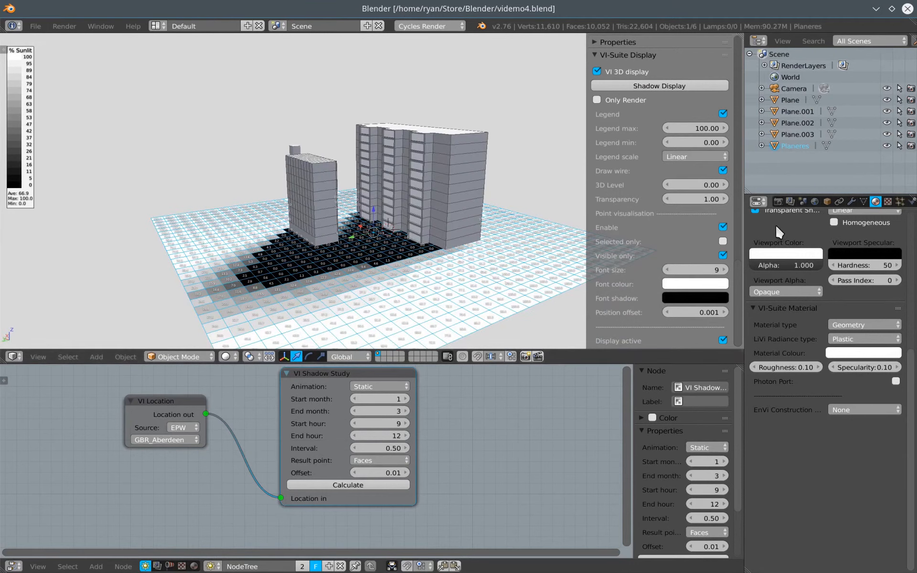
Select the ground plane and change its VI-Suite material type to Geometry.
click(797, 100)
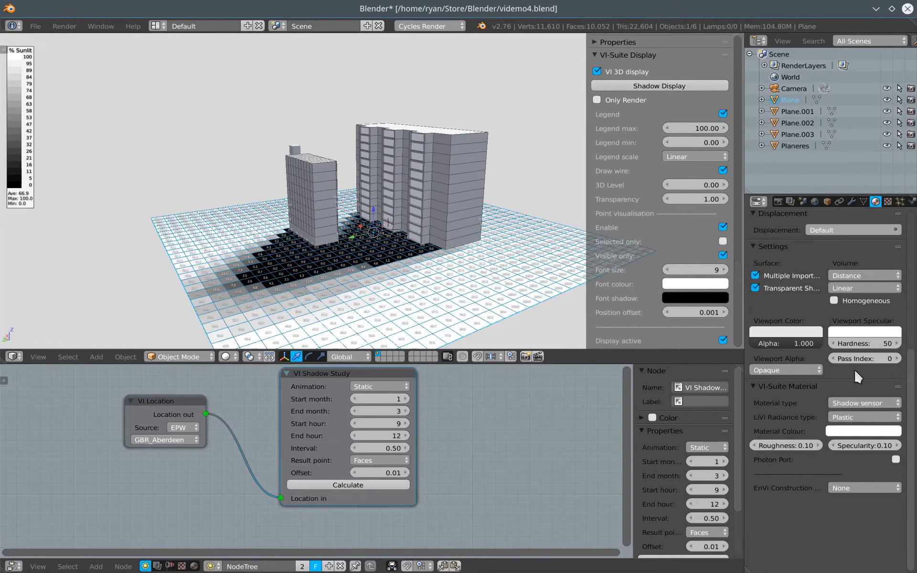
click(869, 404)
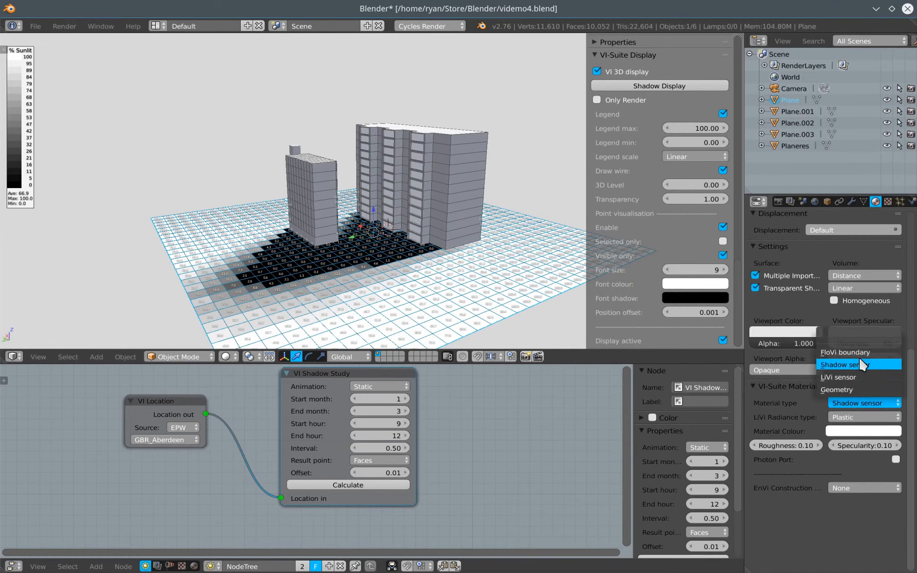
click(854, 393)
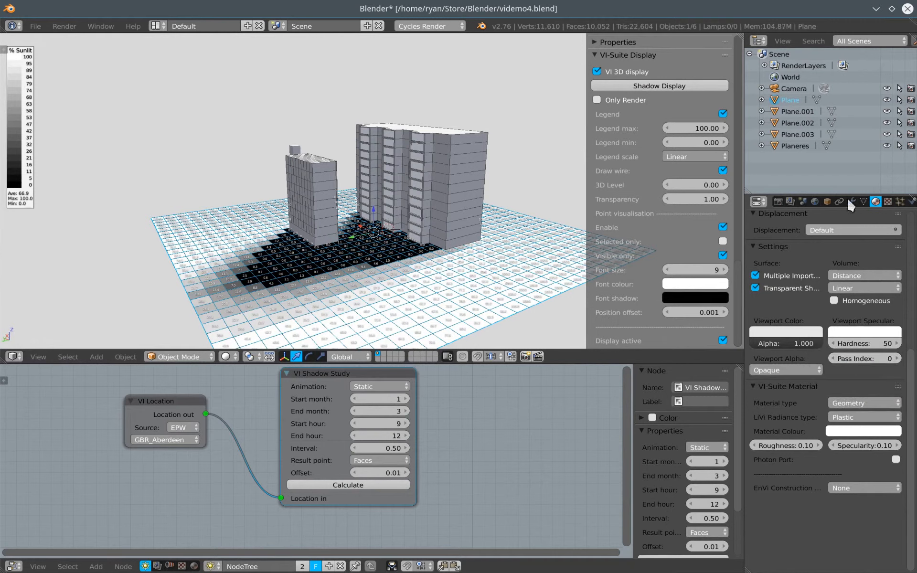
Select the larger building (Plane.003) and change its Glass material's VI-Suite material type to Shadow sensor.
right_click(464, 154)
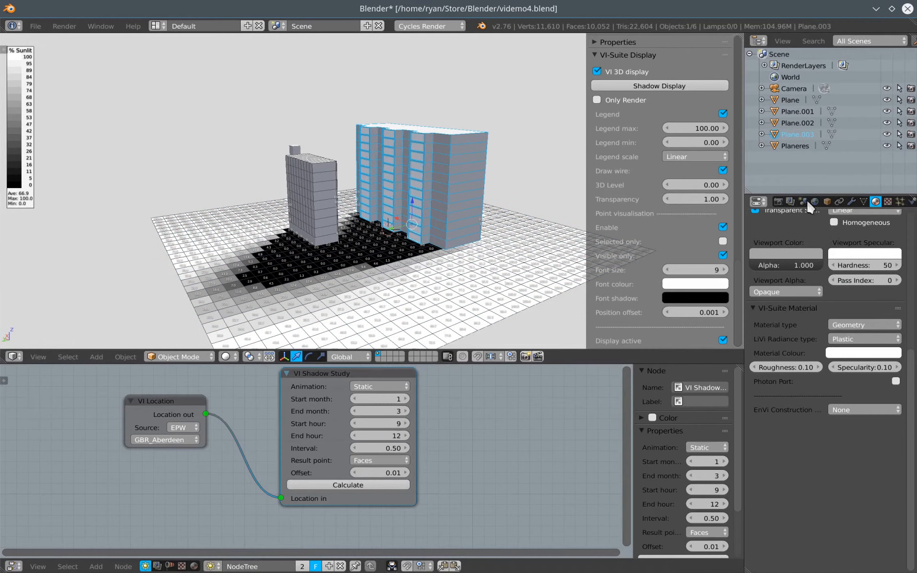
scroll(835, 304, up, 5)
scroll(836, 306, up, 3)
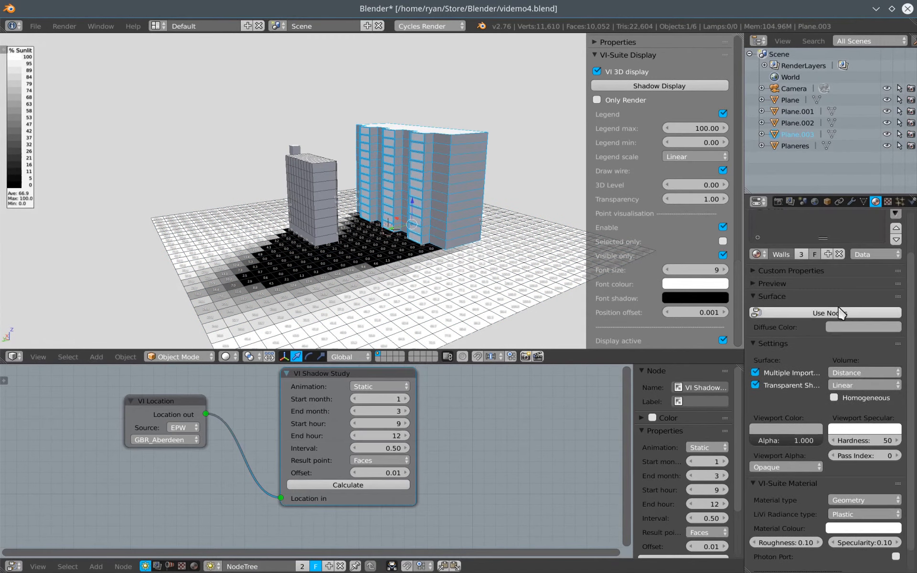
click(838, 289)
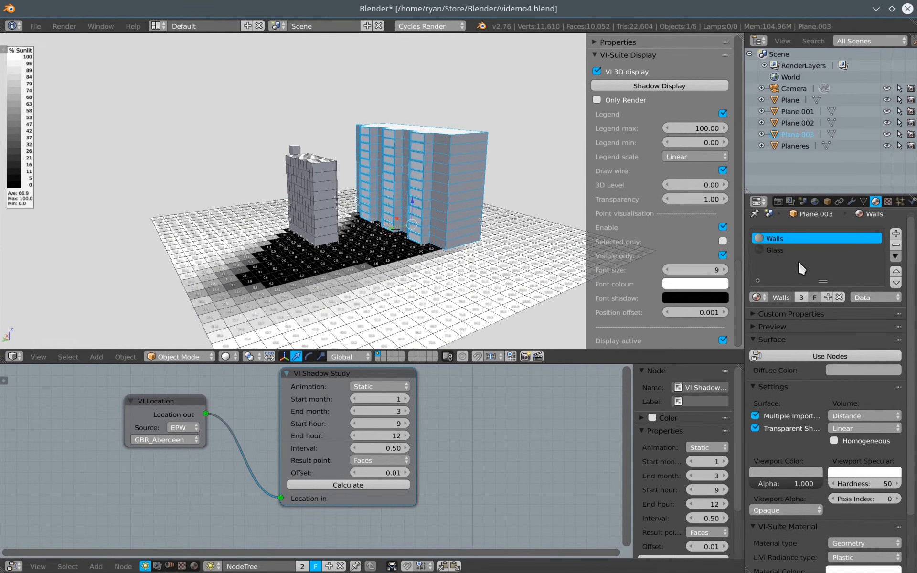
scroll(846, 368, down, 5)
scroll(846, 364, down, 4)
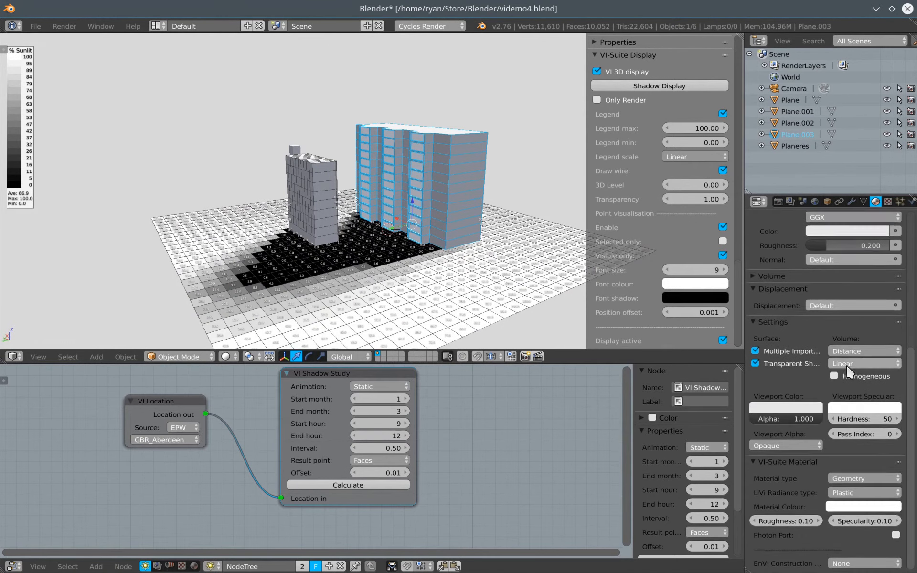
click(869, 474)
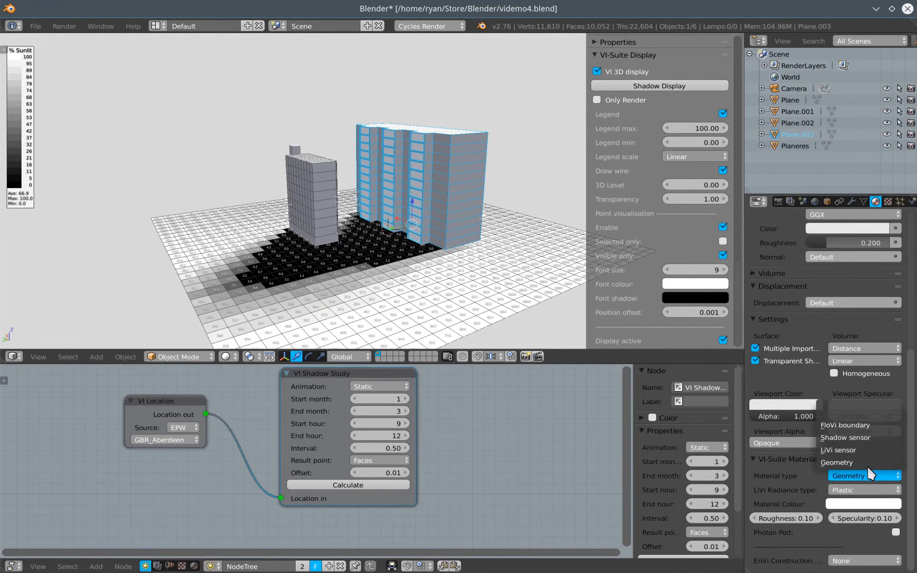
click(859, 438)
Recalculate the shadow study with the glazing as sensor and show the shadow results with the VI 3D display enabled.
click(365, 485)
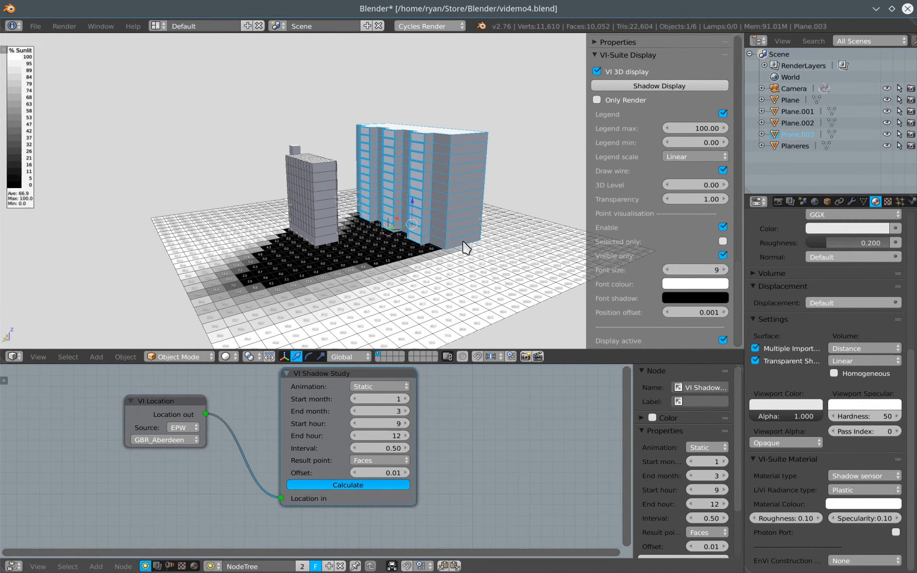
key(Escape)
middle_drag(420, 262, 577, 179)
click(669, 86)
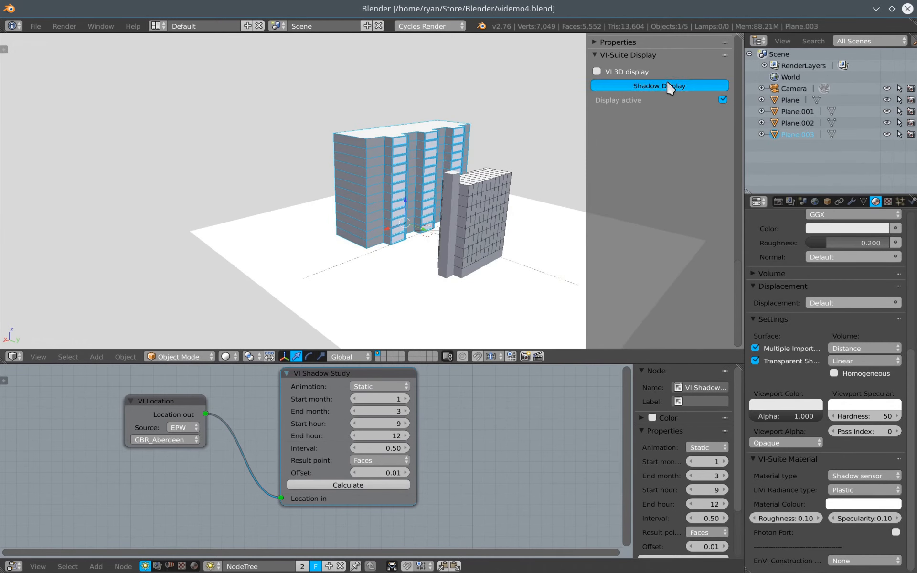
click(597, 72)
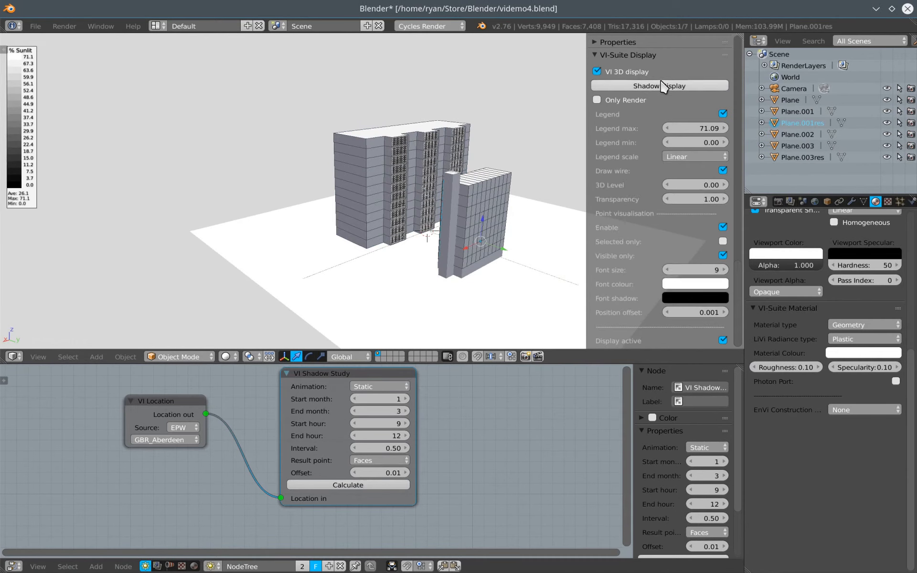
click(658, 85)
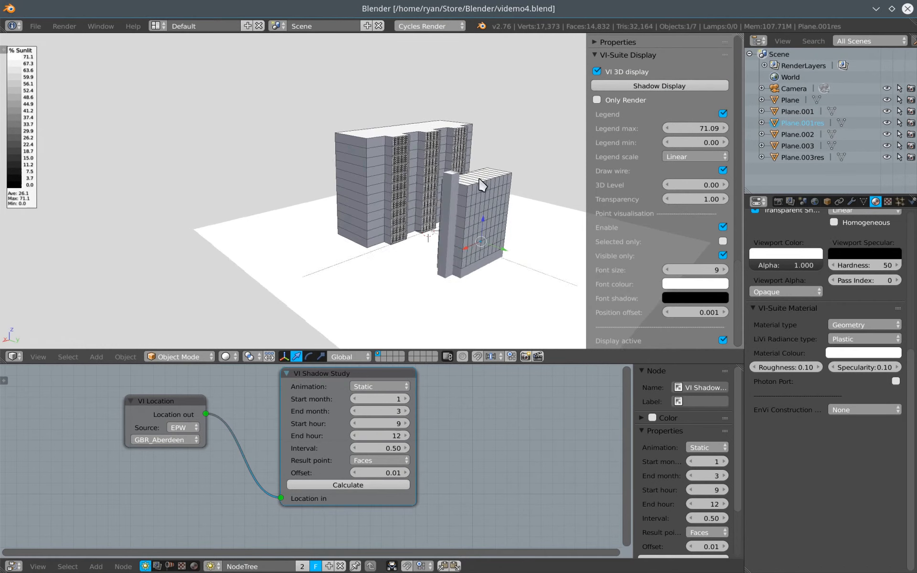
Extrude the result faces on the smaller building's glazing by setting the 3D level to 2.25, and deselect everything.
middle_drag(481, 180, 225, 180)
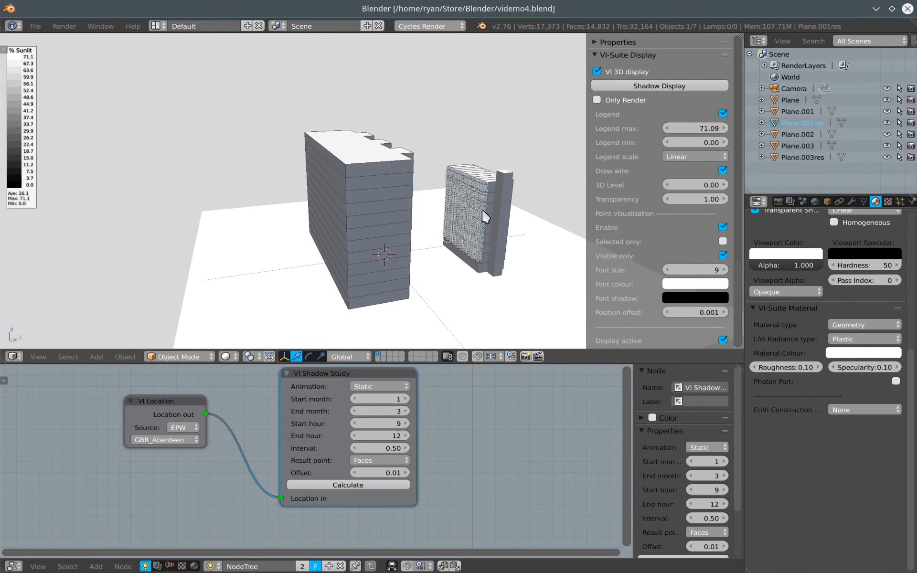
scroll(475, 215, up, 8)
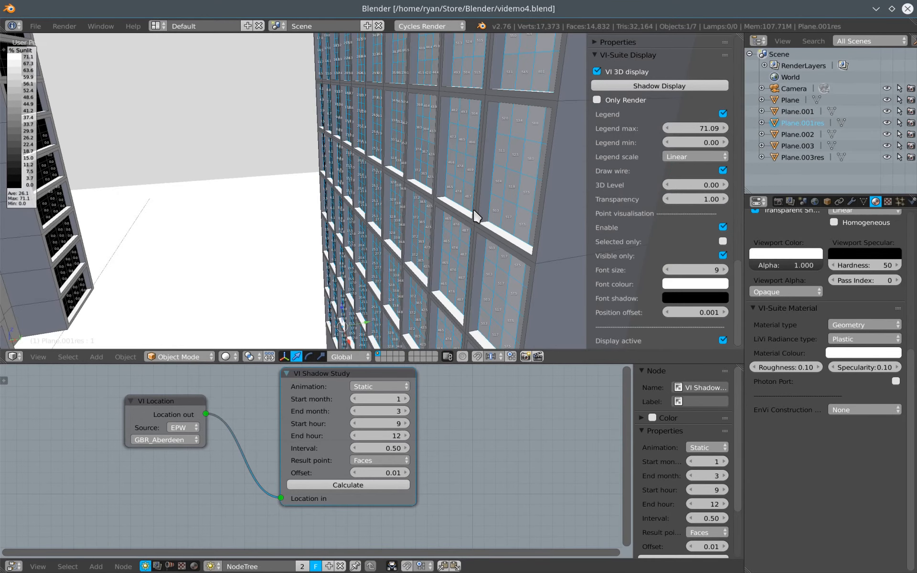
scroll(476, 215, down, 3)
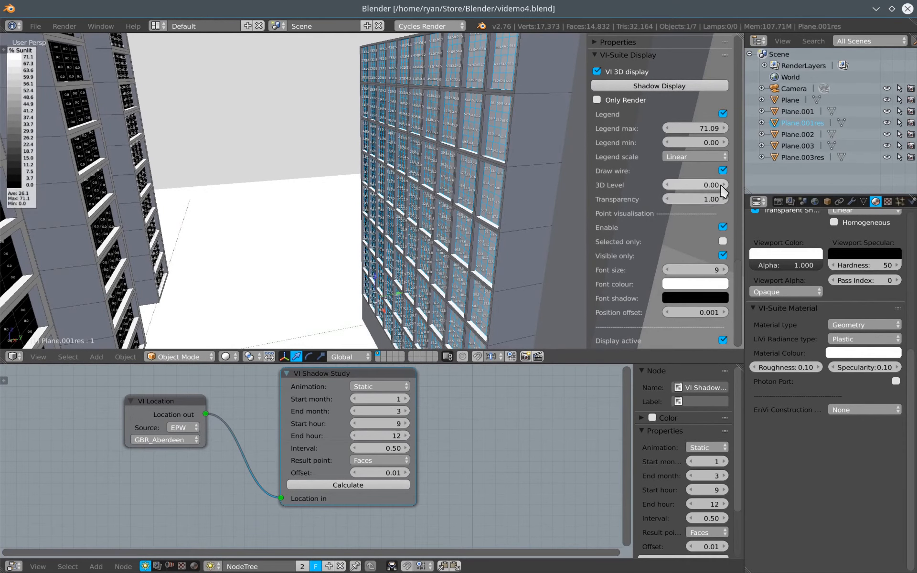
drag(719, 185, 774, 185)
key(a)
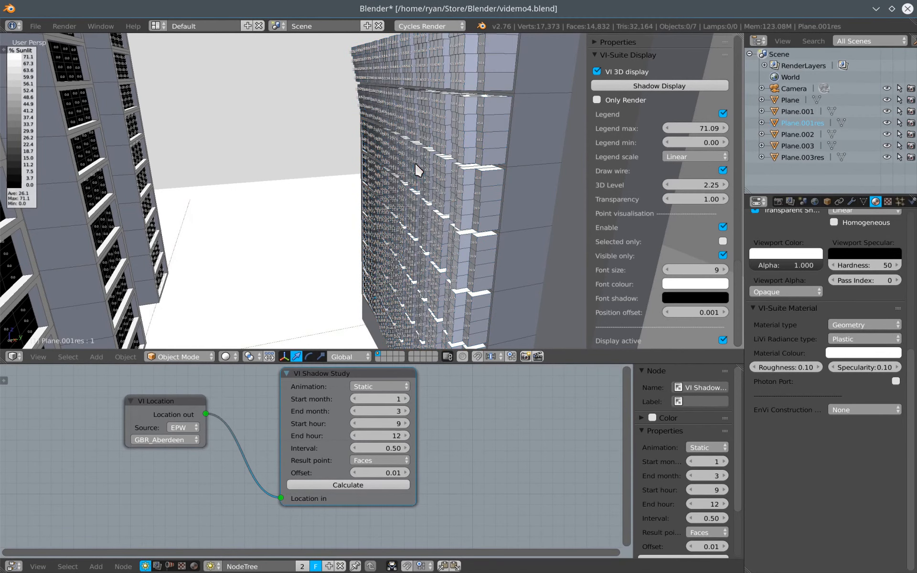
Turn off the point visualisation numbers and examine the extruded sunlit results across the glazed facades of both buildings.
scroll(417, 184, up, 3)
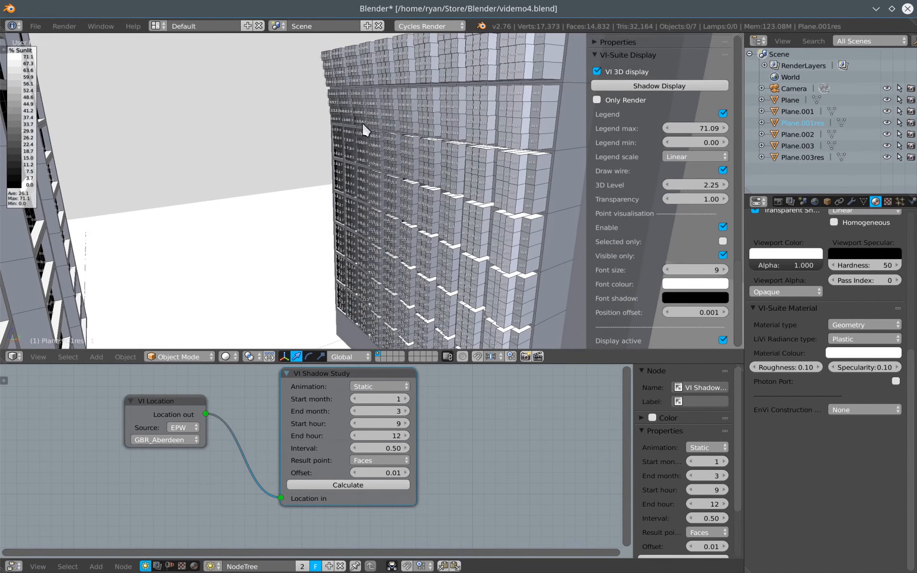
scroll(370, 143, up, 8)
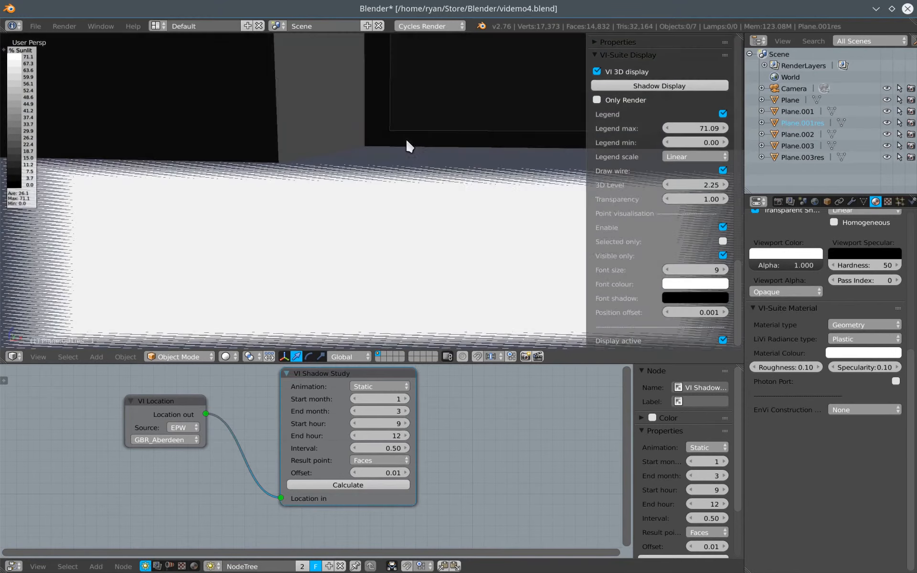
scroll(408, 146, down, 8)
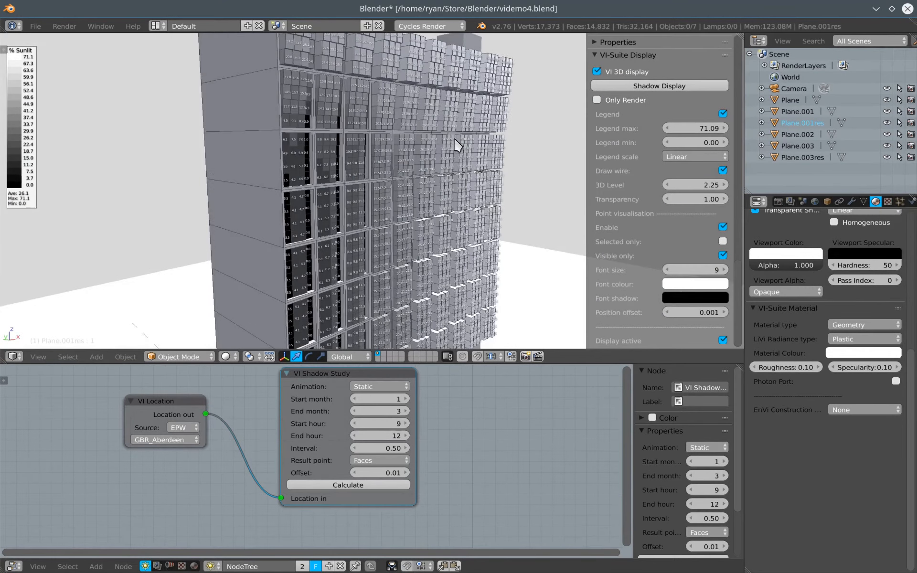
mouse_move(457, 145)
middle_down()
mouse_move(477, 150)
mouse_move(466, 162)
middle_up()
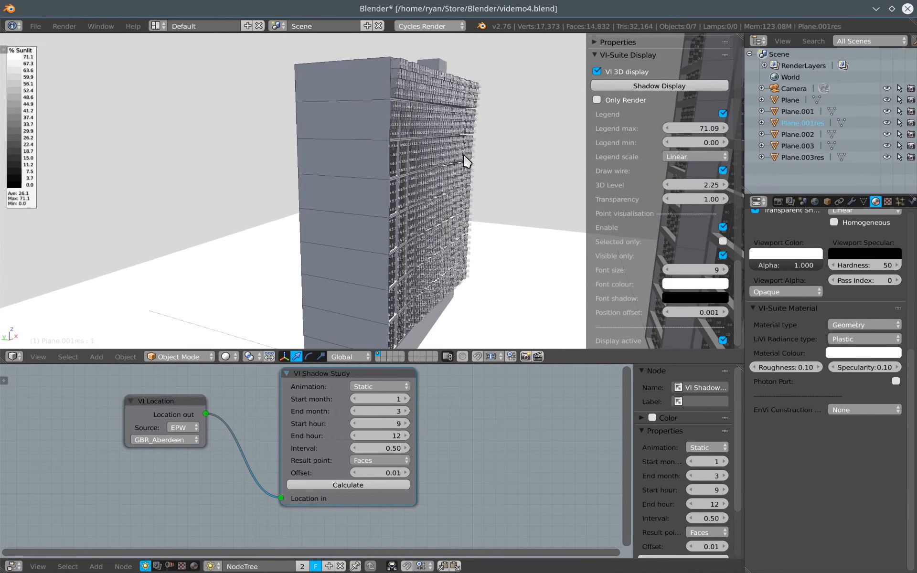
click(724, 228)
middle_drag(564, 221, 553, 219)
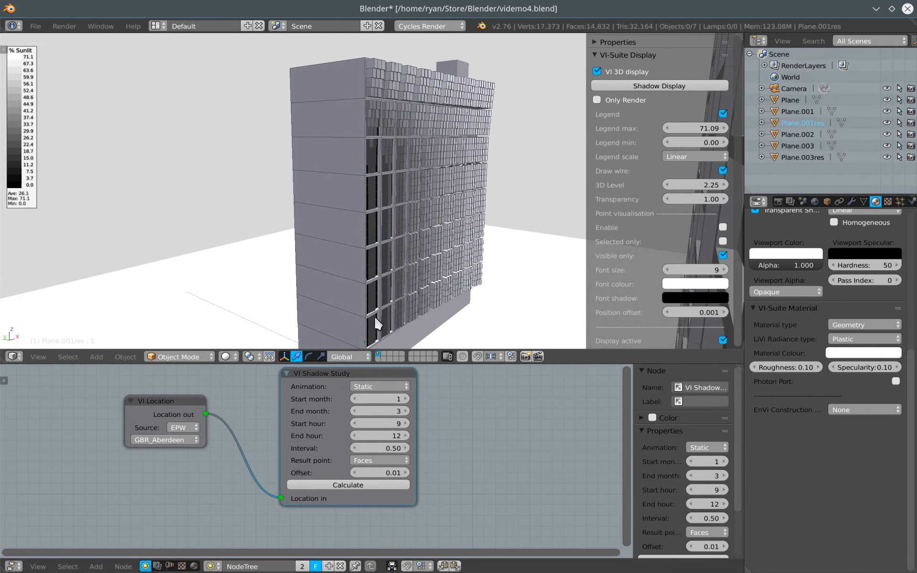
middle_drag(402, 291, 402, 289)
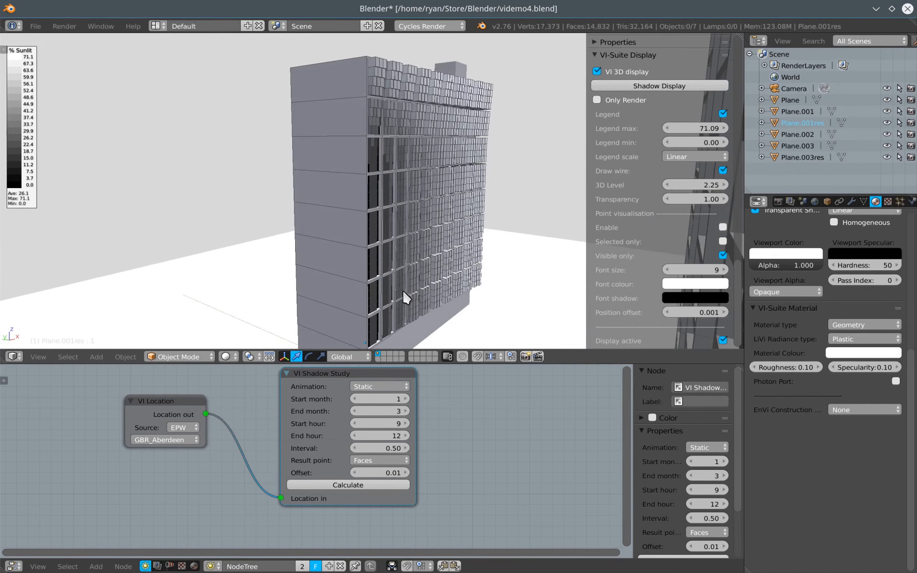
middle_drag(470, 184, 370, 182)
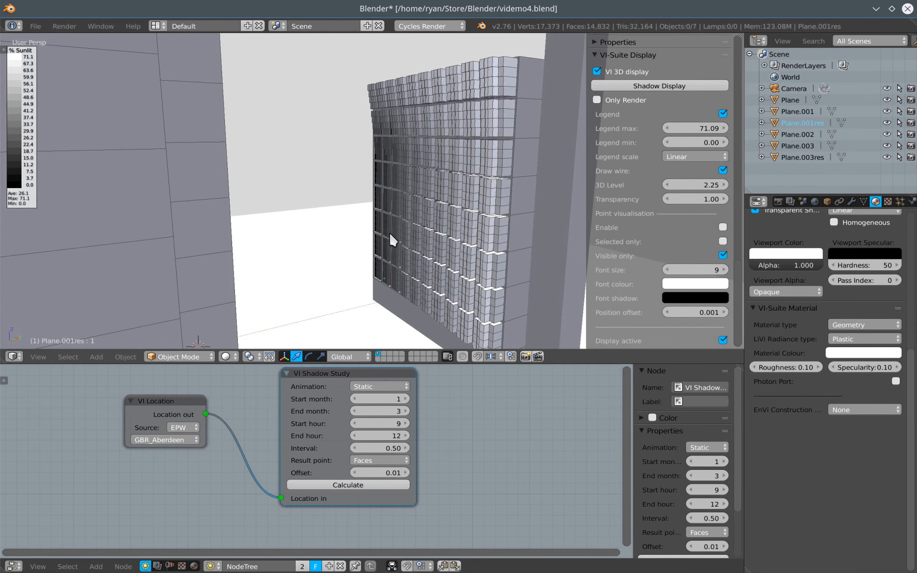
scroll(389, 230, down, 2)
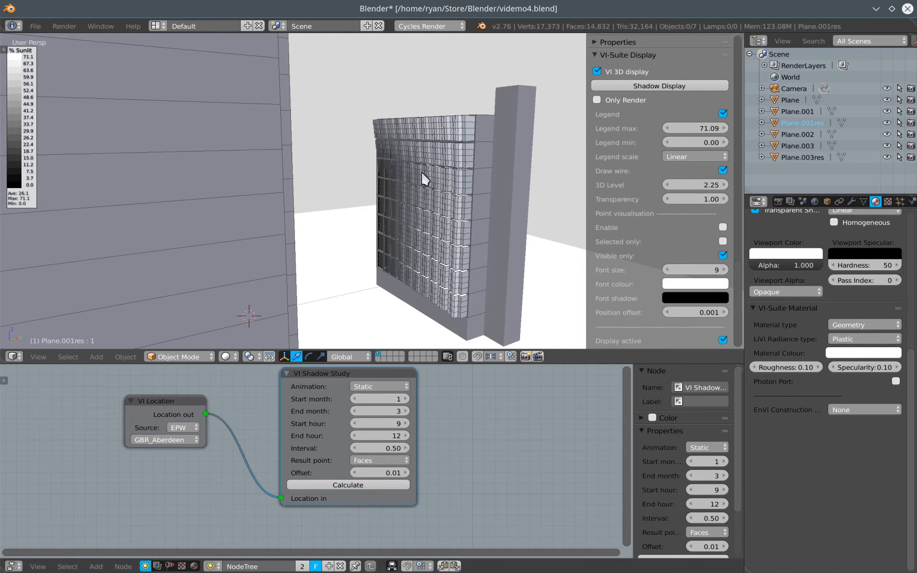
middle_drag(424, 179, 398, 206)
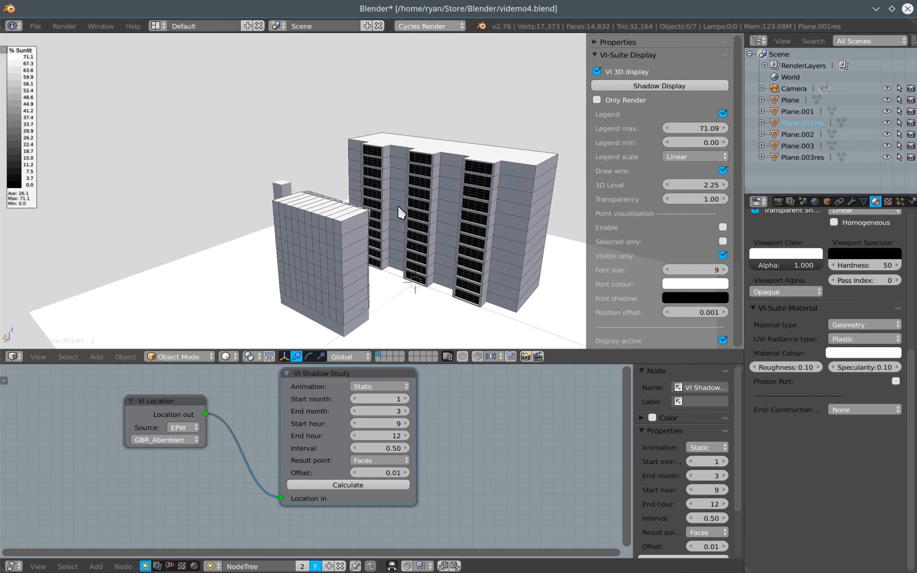